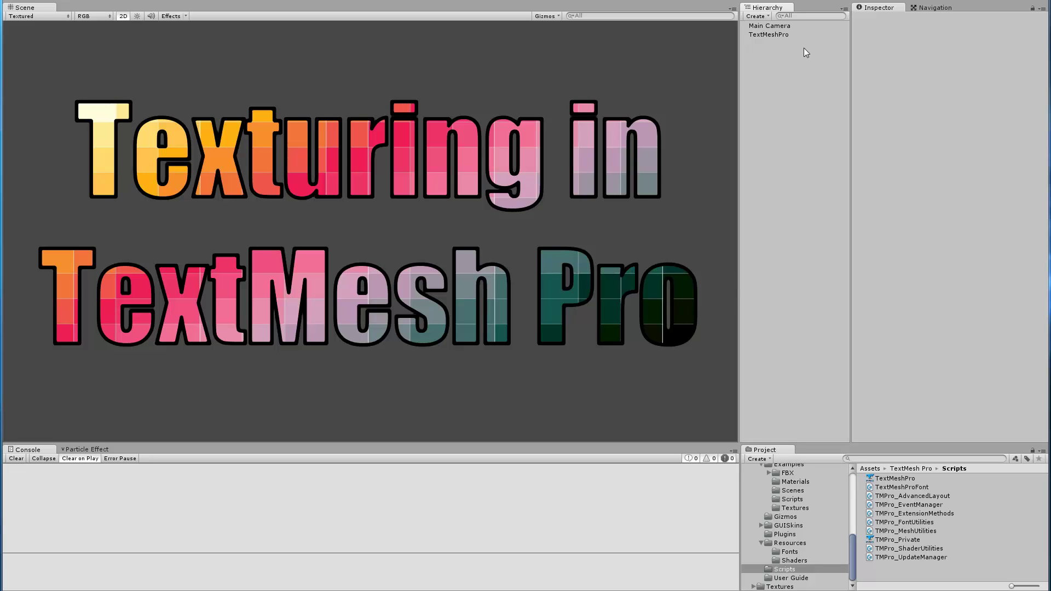
Step: Select the old 'Texturing in TextMesh Pro' sample text object in the Hierarchy
click(772, 35)
Step: Delete the old sample text and create a new TextMeshPro Text object
key(Delete)
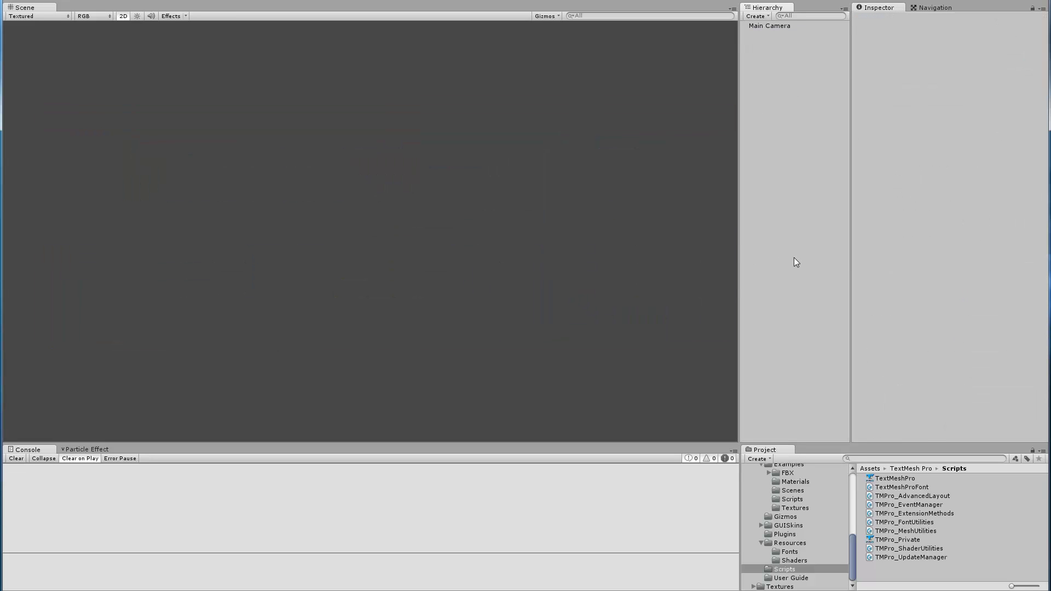
click(755, 16)
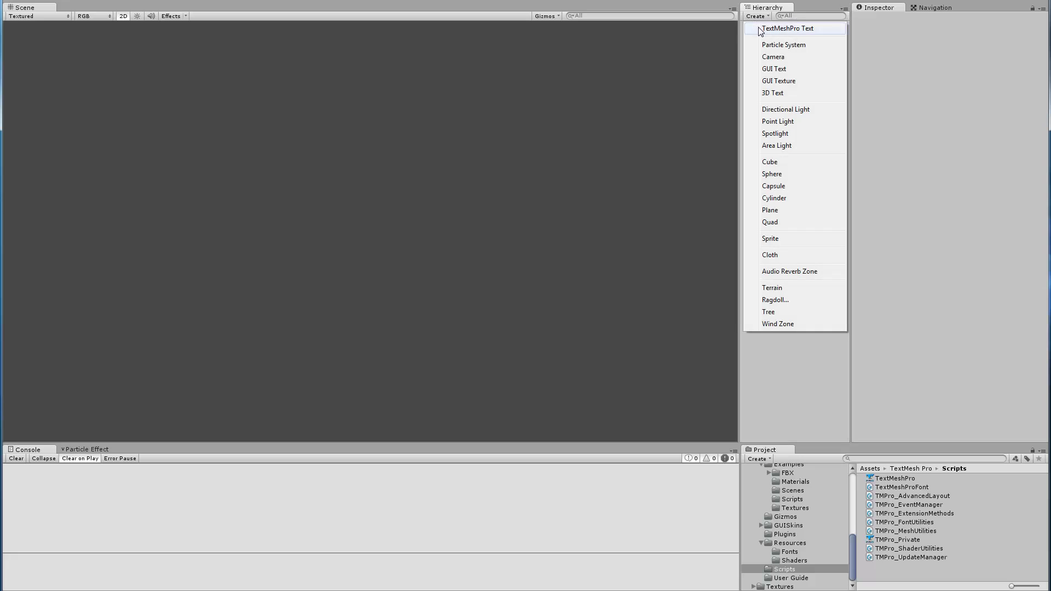
click(777, 29)
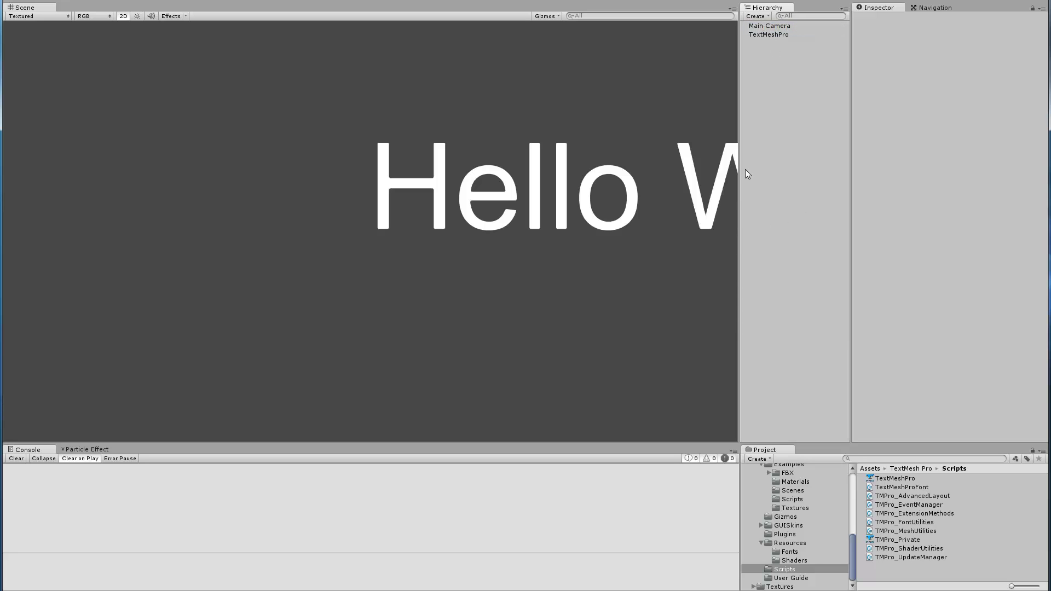
click(763, 34)
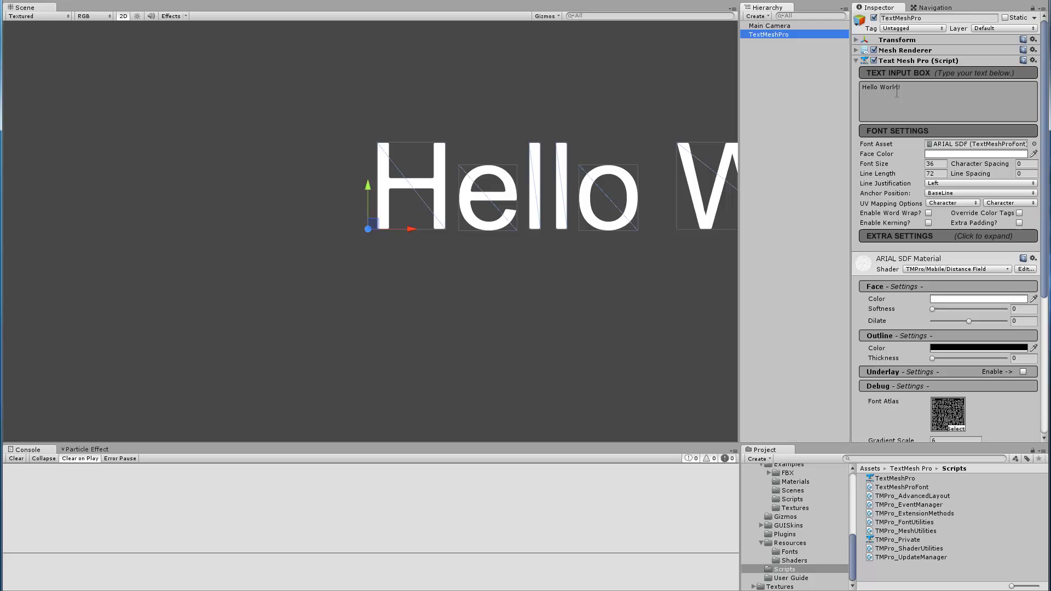
Step: Set the font to IMPACT SDF, reset the material to plain white, and anchor at Center
click(1034, 144)
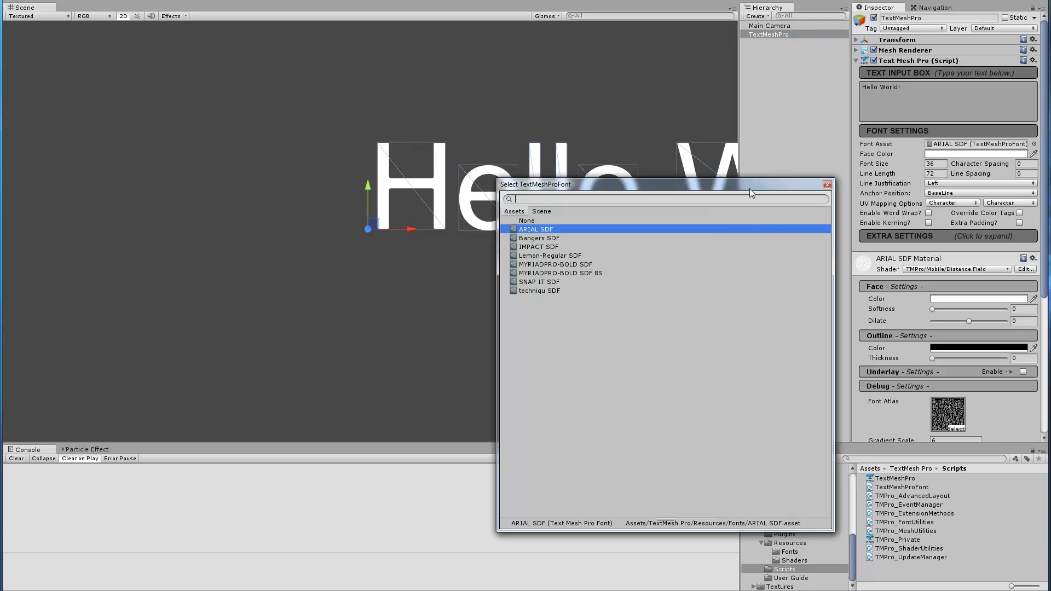
click(539, 247)
right_click(867, 265)
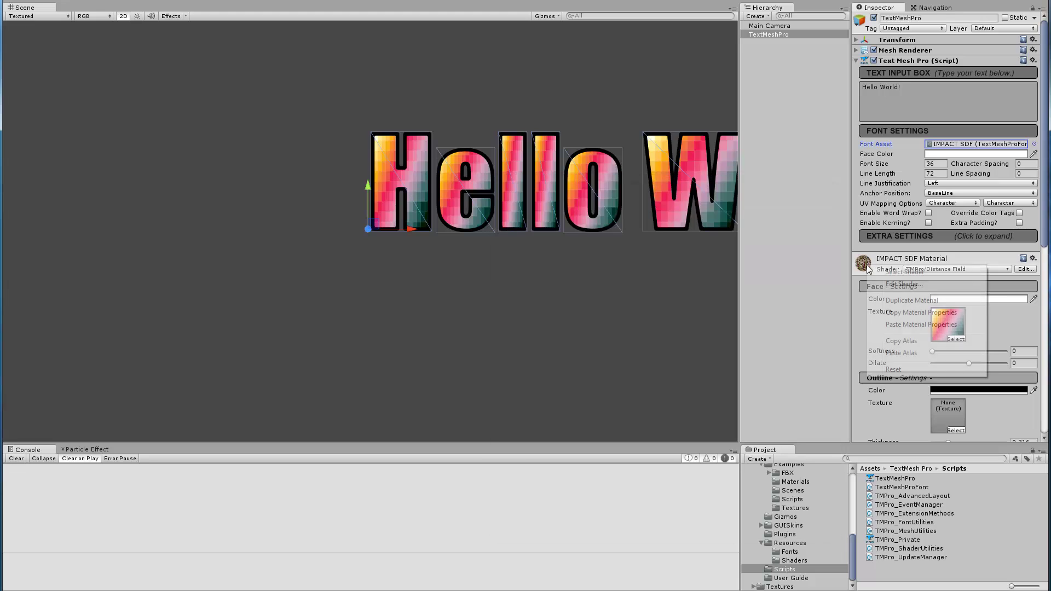
click(898, 370)
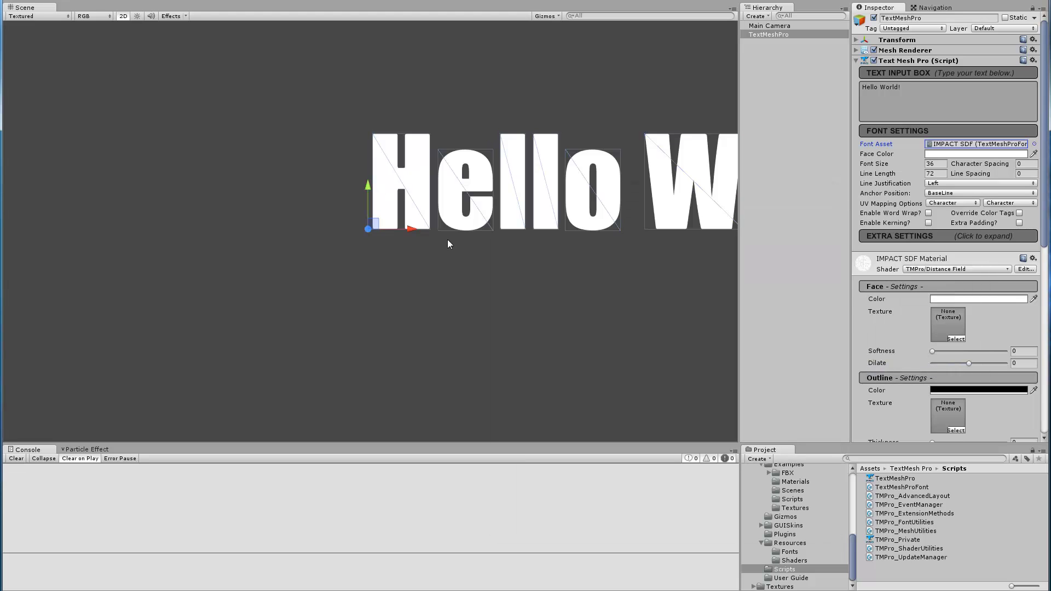
click(945, 195)
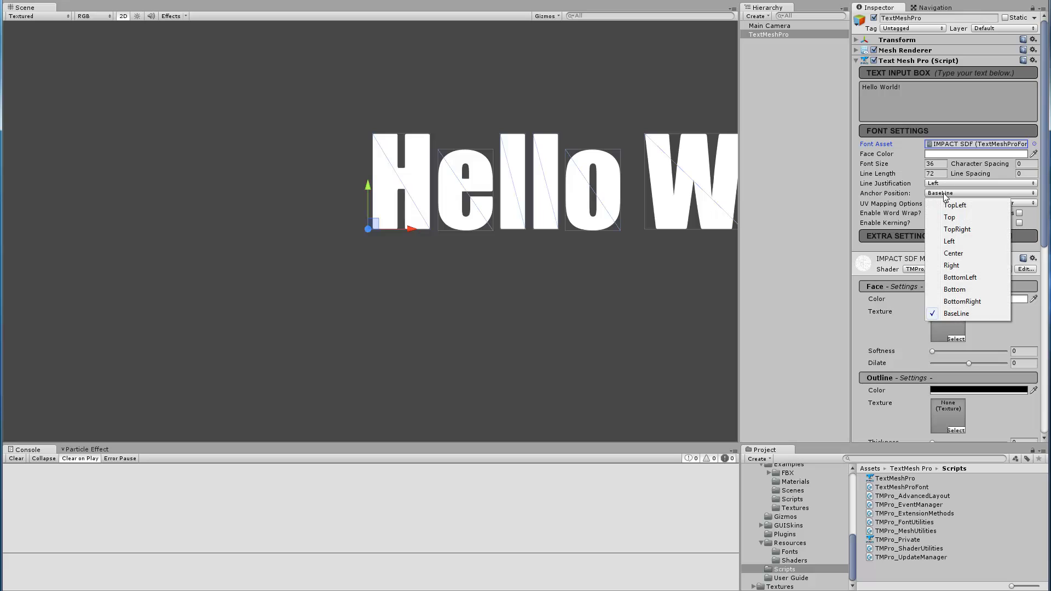
click(954, 254)
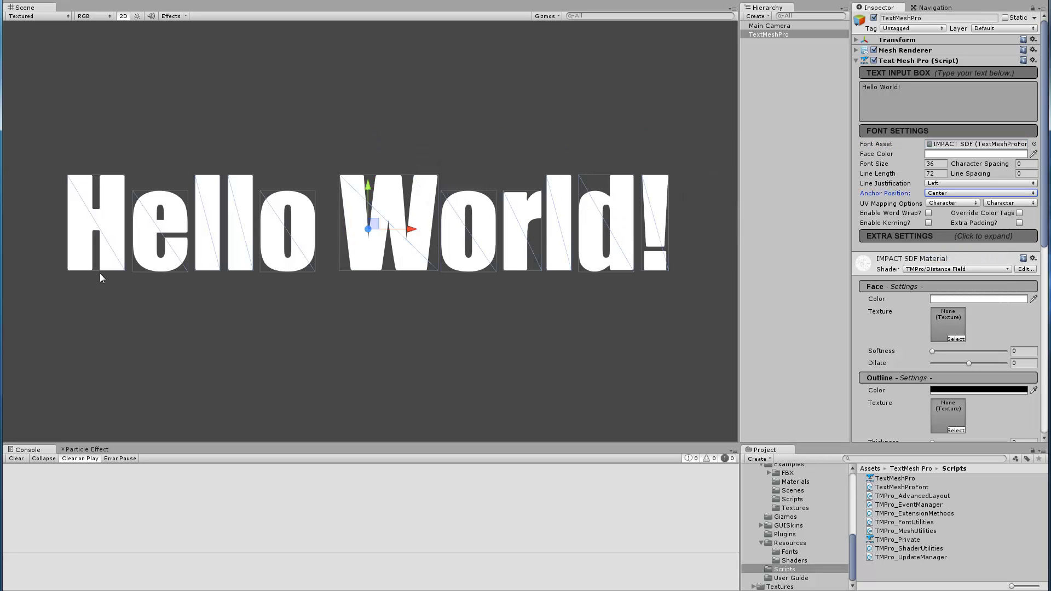
Step: Change the text to 'This is an example of texturing in TextMesh Pro.' and word-wrap it at line length 22.55
click(912, 89)
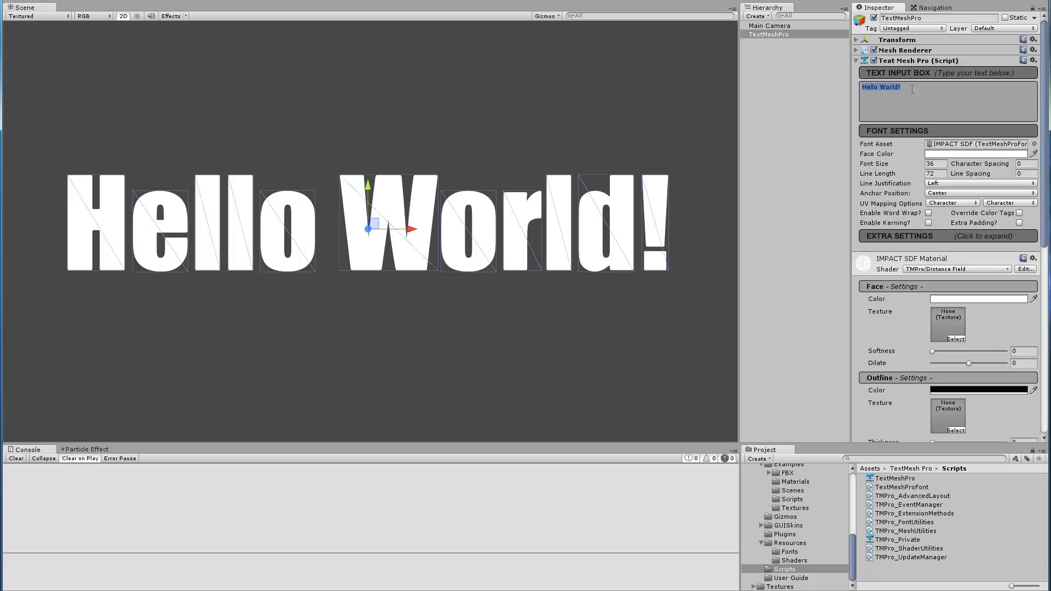
text(This i)
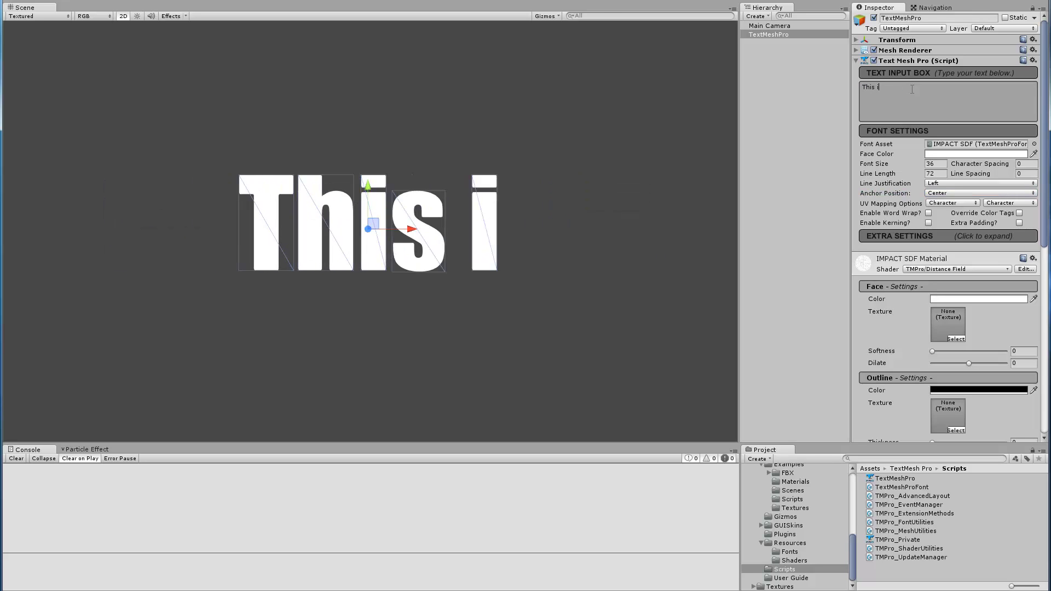
text(s an exampl)
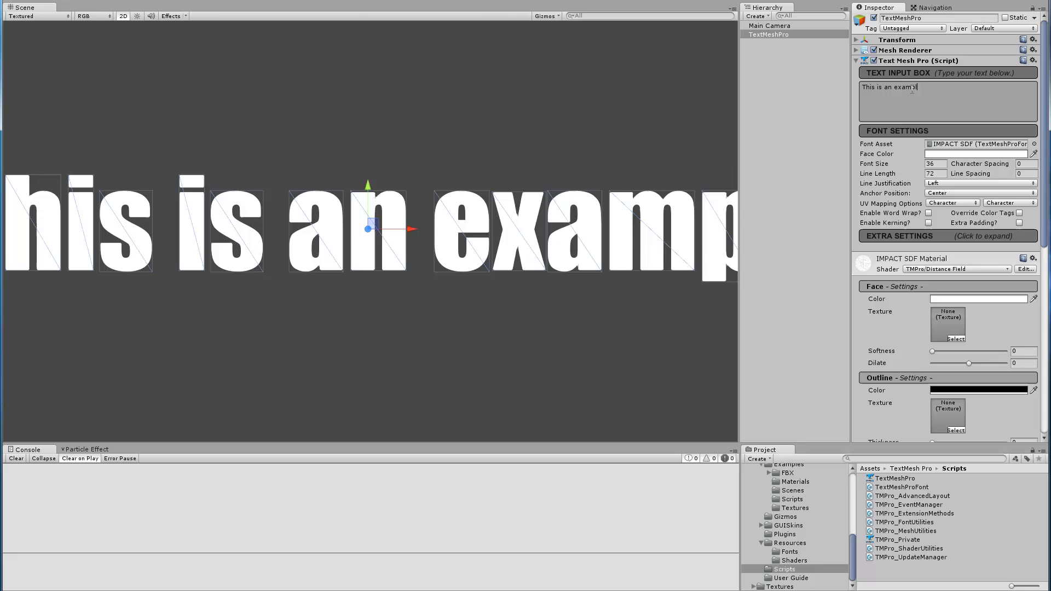
text(e of tex)
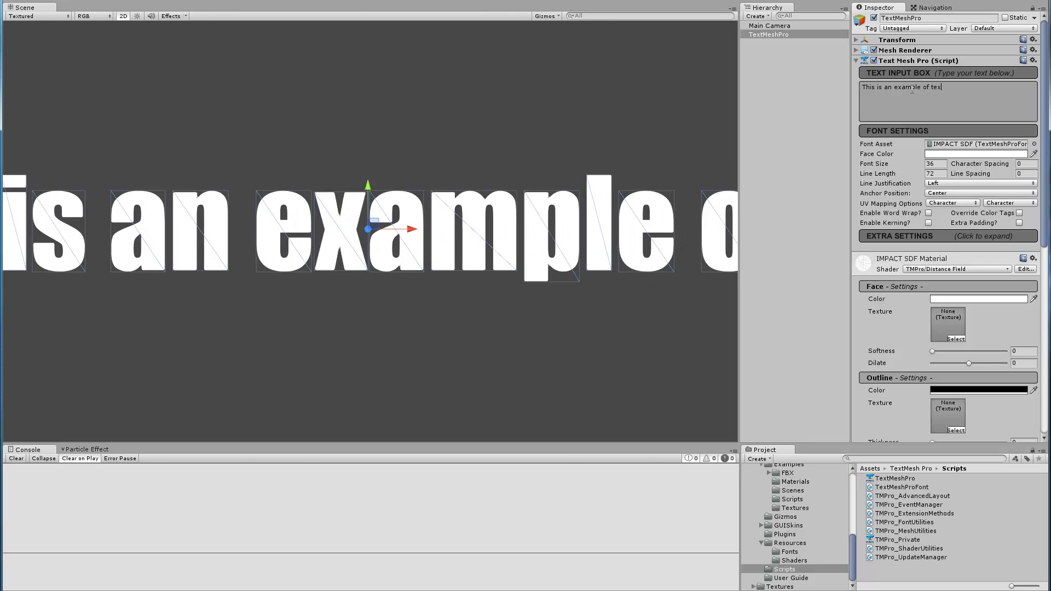
text(turing tn Te)
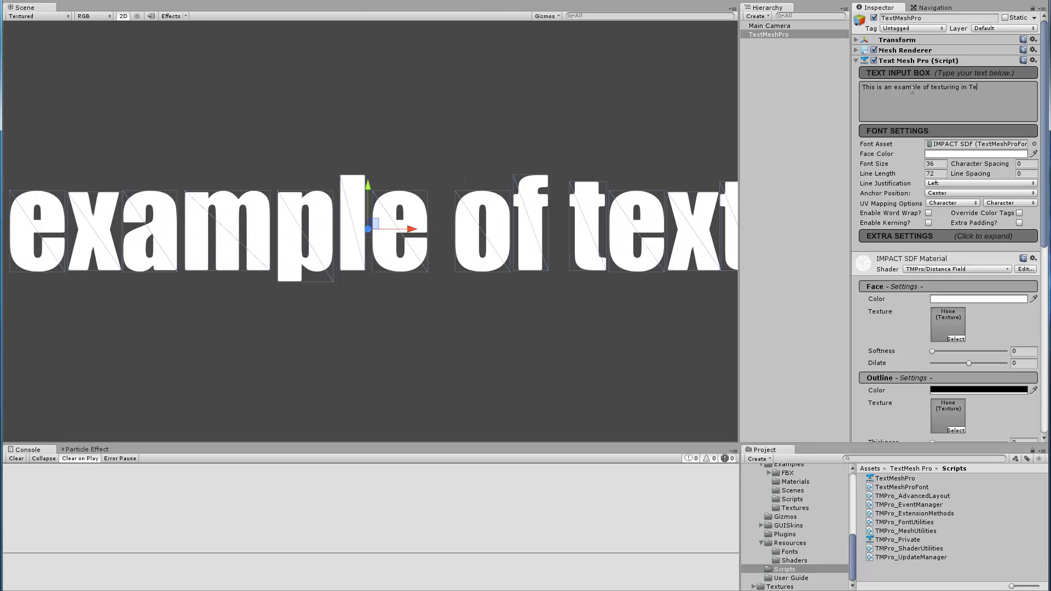
text(xtMesh Pro.)
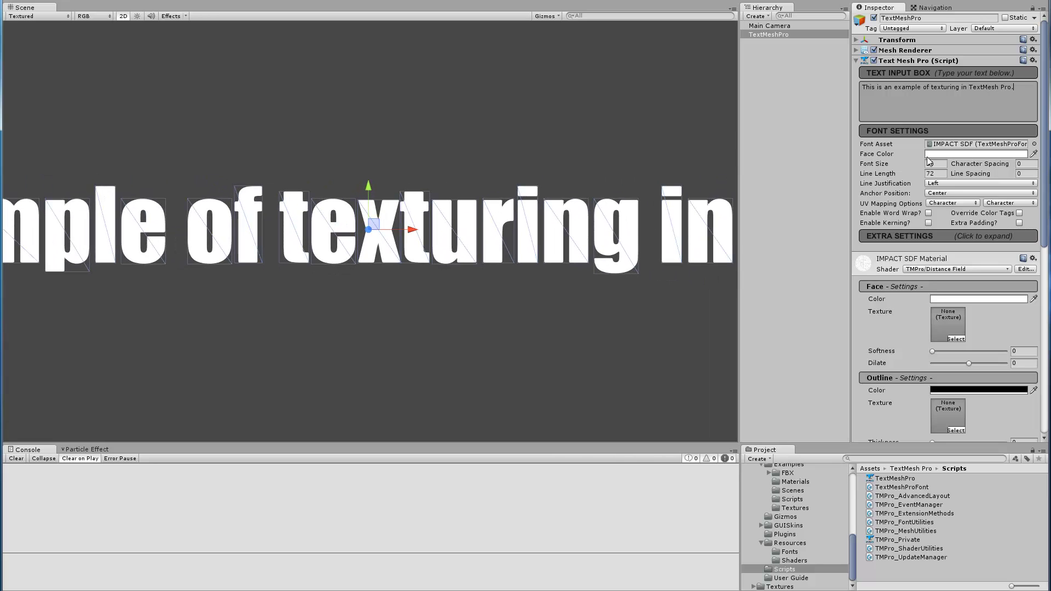
click(930, 214)
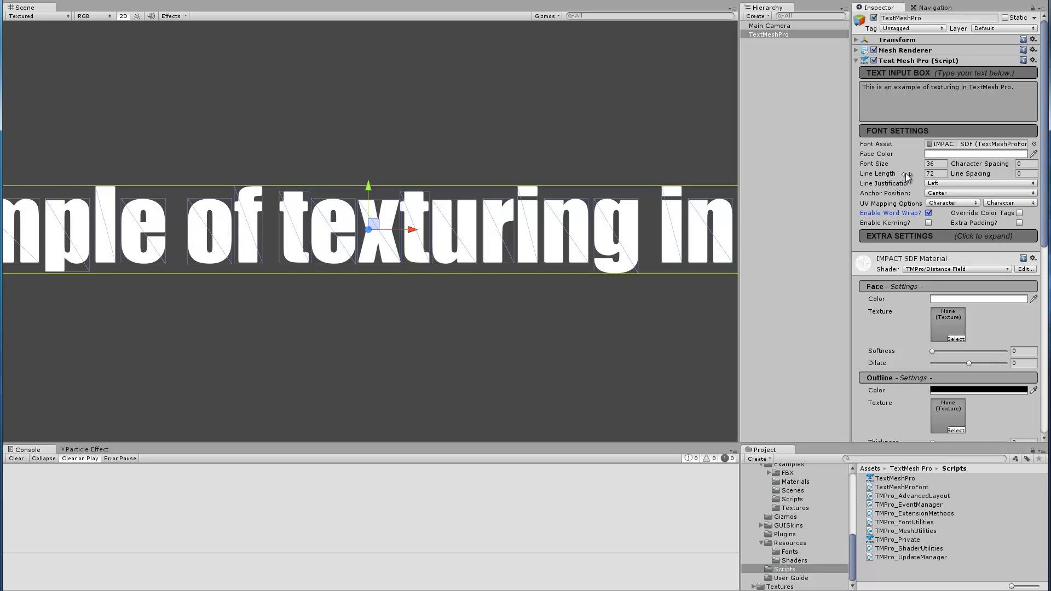
drag(906, 175, 837, 180)
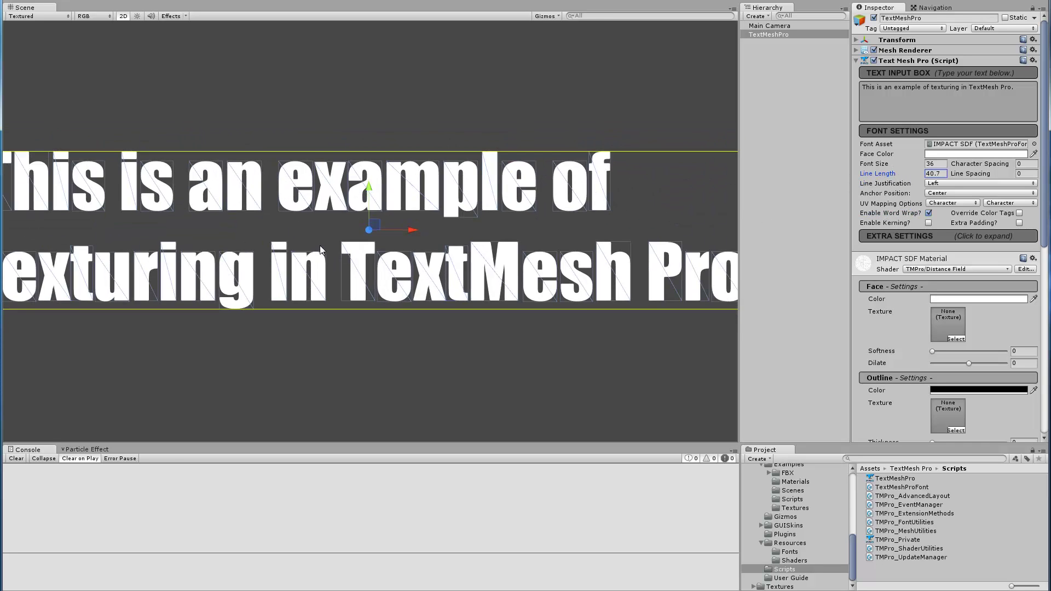
scroll(339, 234, down, 5)
drag(633, 229, 521, 233)
scroll(369, 248, up, 5)
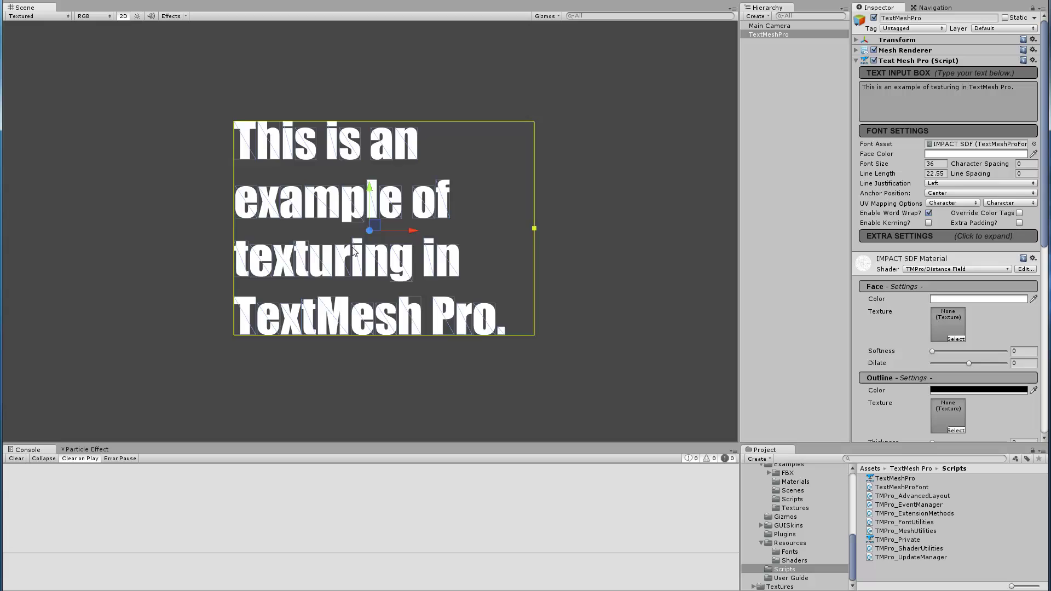
Step: Frame the wrapped paragraph in the Scene view and scroll down toward the material's Face settings
middle_drag(369, 248, 378, 258)
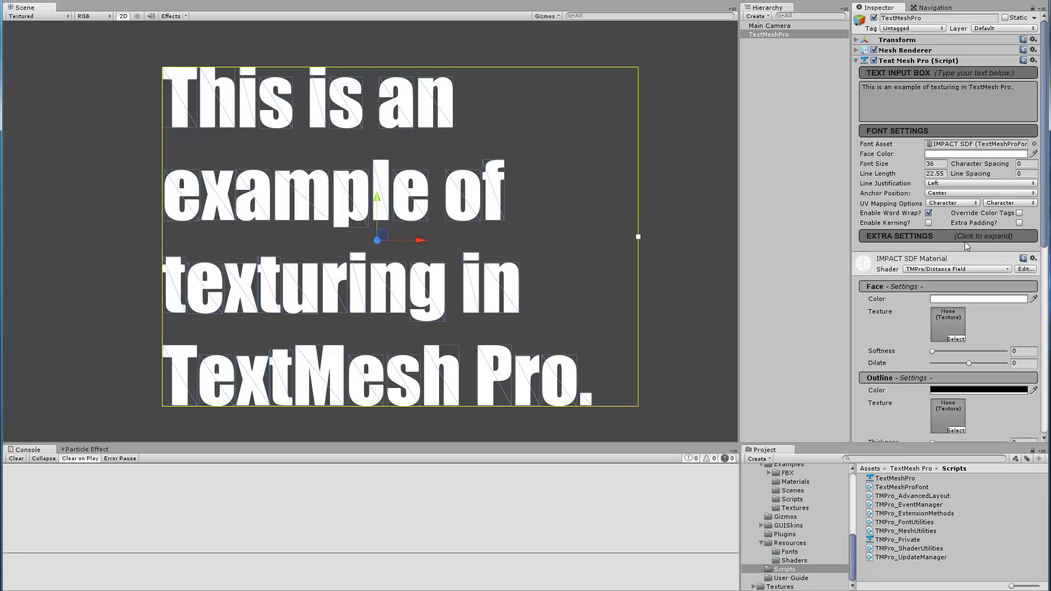
scroll(932, 325, down, 3)
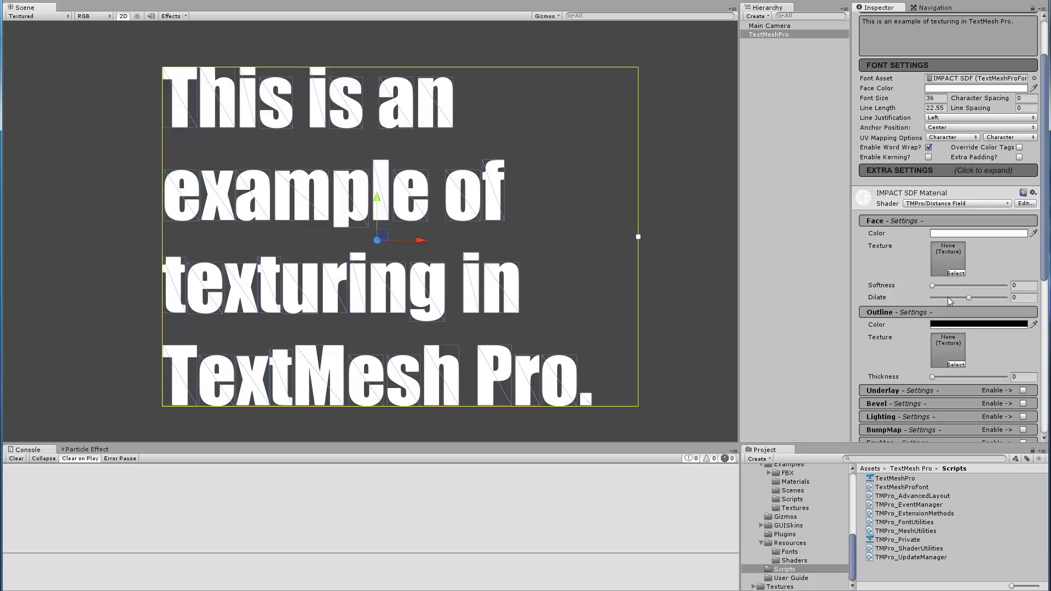
Step: Apply the ash_uvgrid texture to the text's face
click(956, 272)
scroll(570, 297, down, 5)
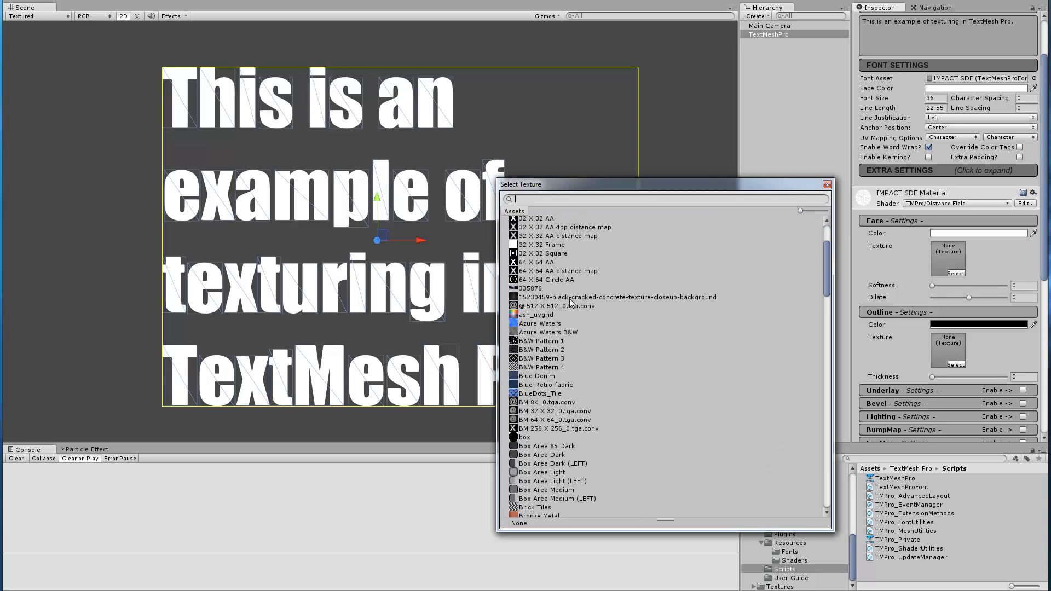
click(526, 315)
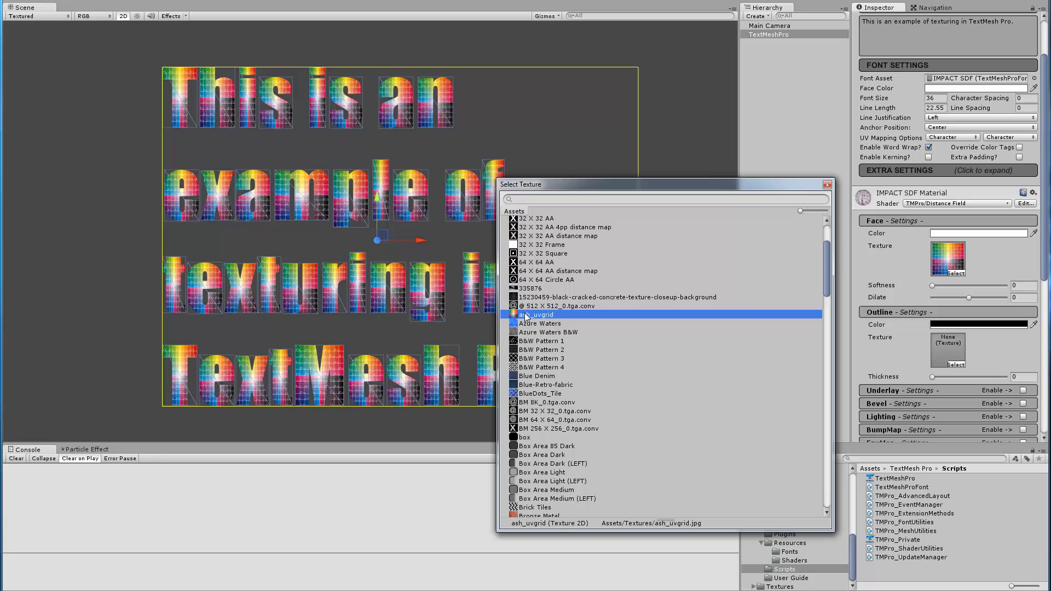
click(828, 185)
Step: Zoom in on the word 'This' and deselect the text to hide its gizmos
middle_drag(259, 145, 337, 251)
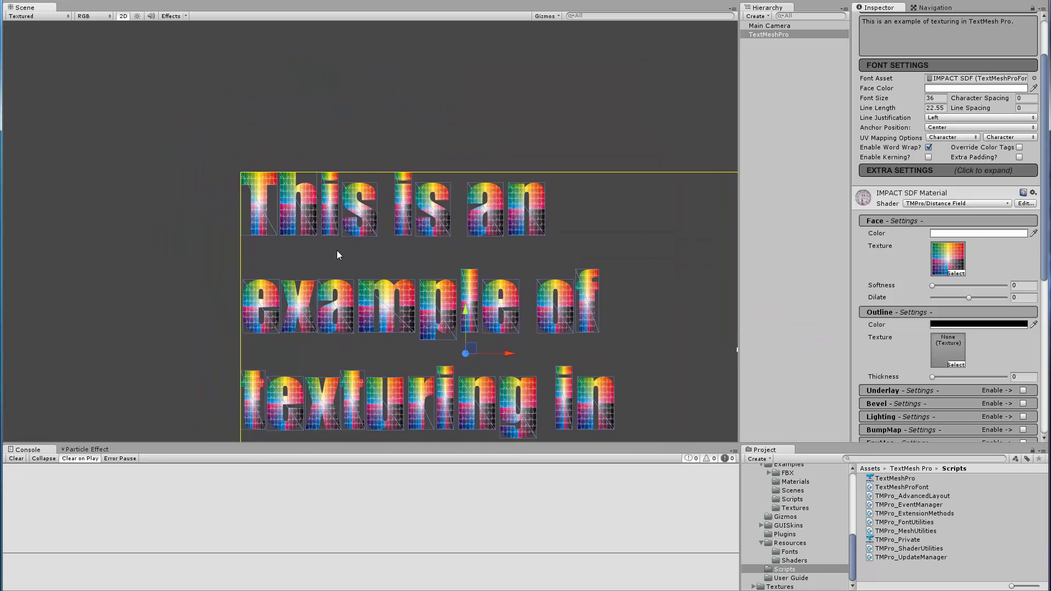
scroll(337, 250, up, 6)
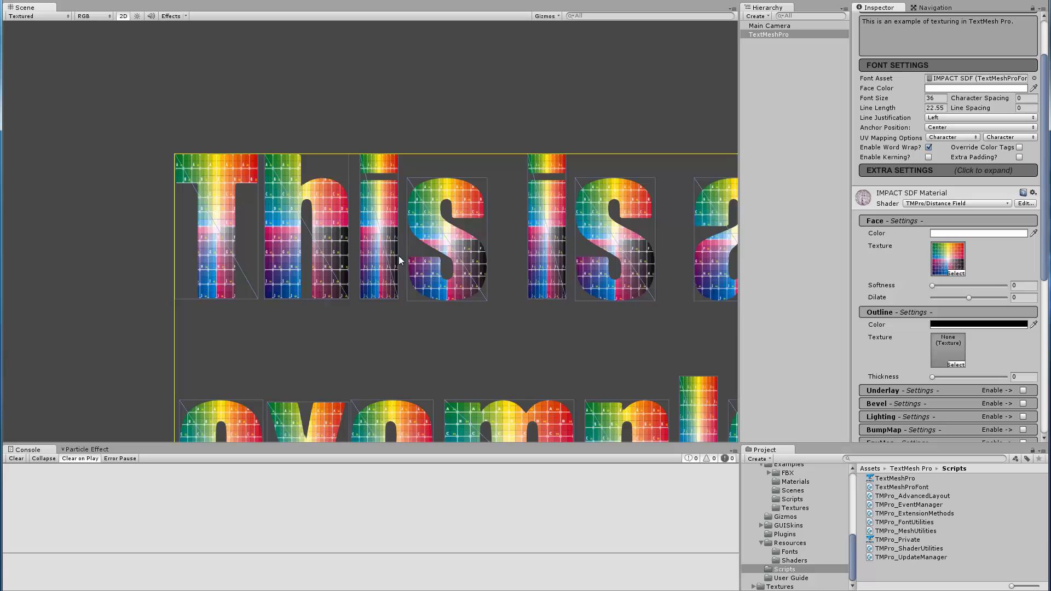
scroll(399, 255, up, 3)
middle_drag(356, 249, 402, 265)
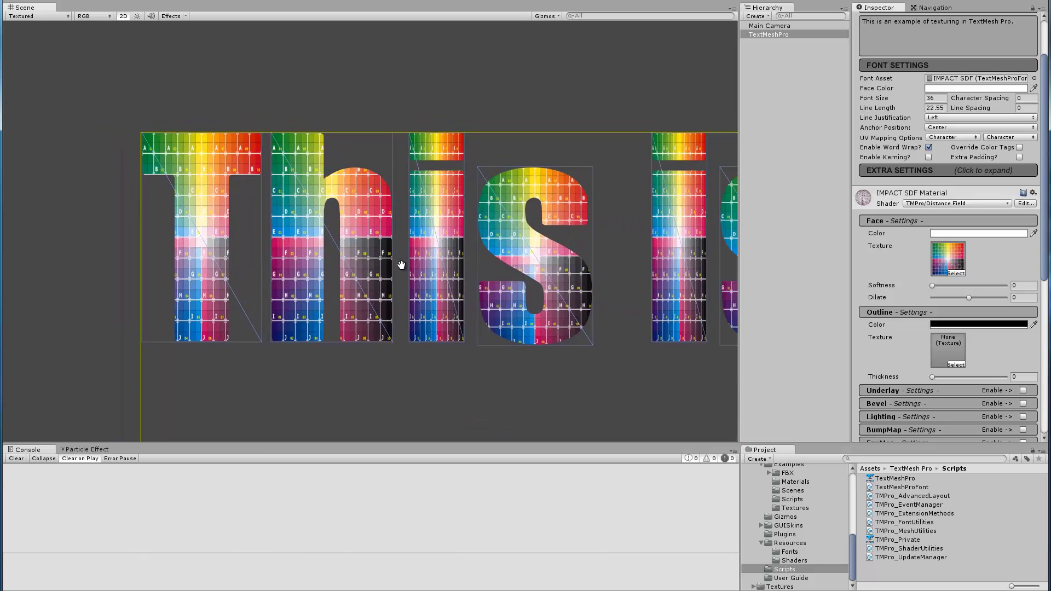
scroll(402, 265, up, 4)
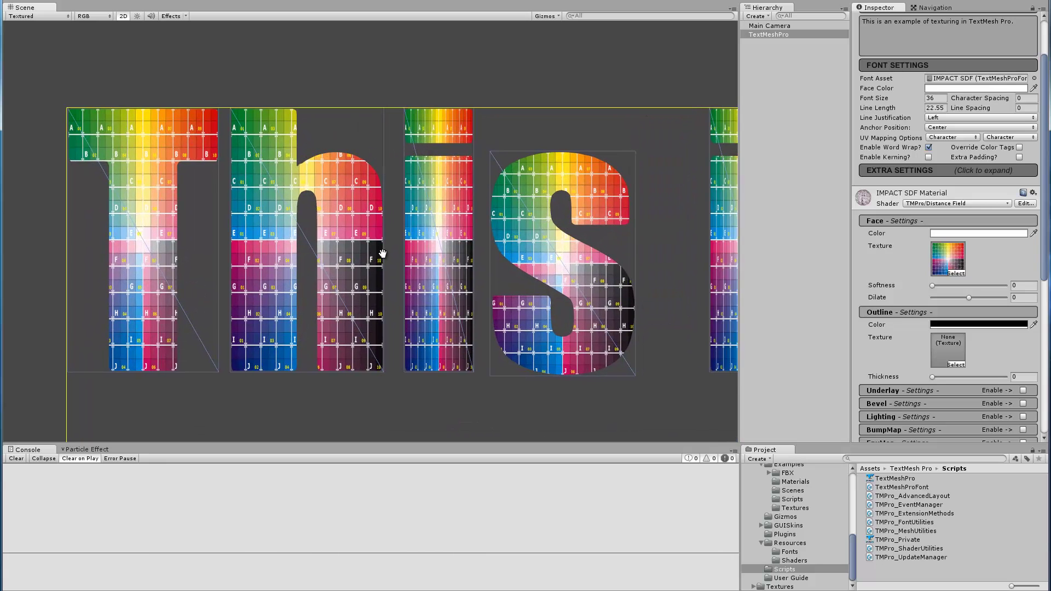
scroll(384, 256, up, 1)
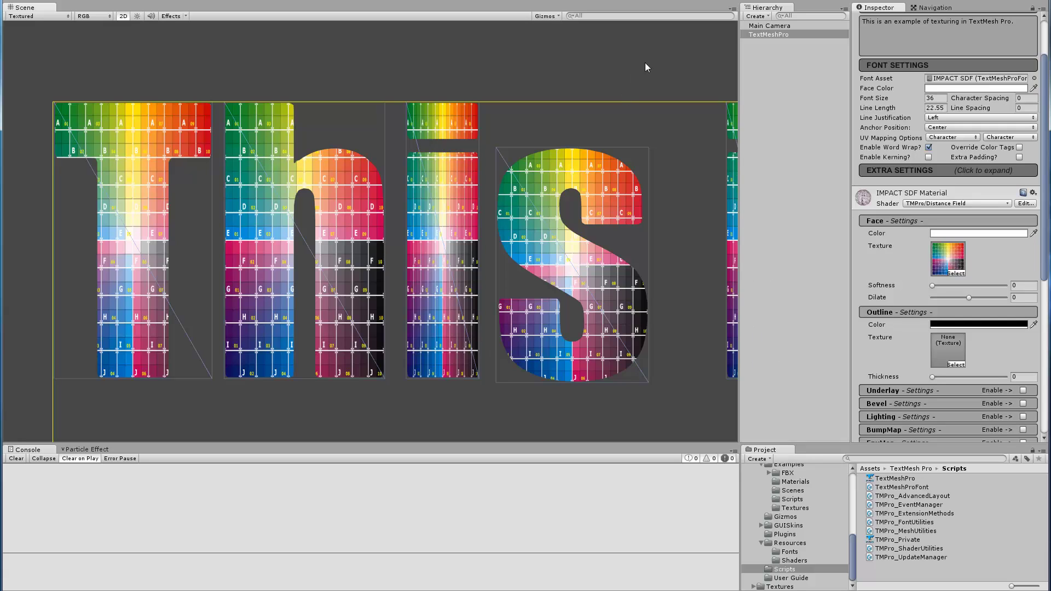
click(770, 263)
middle_drag(208, 263, 221, 263)
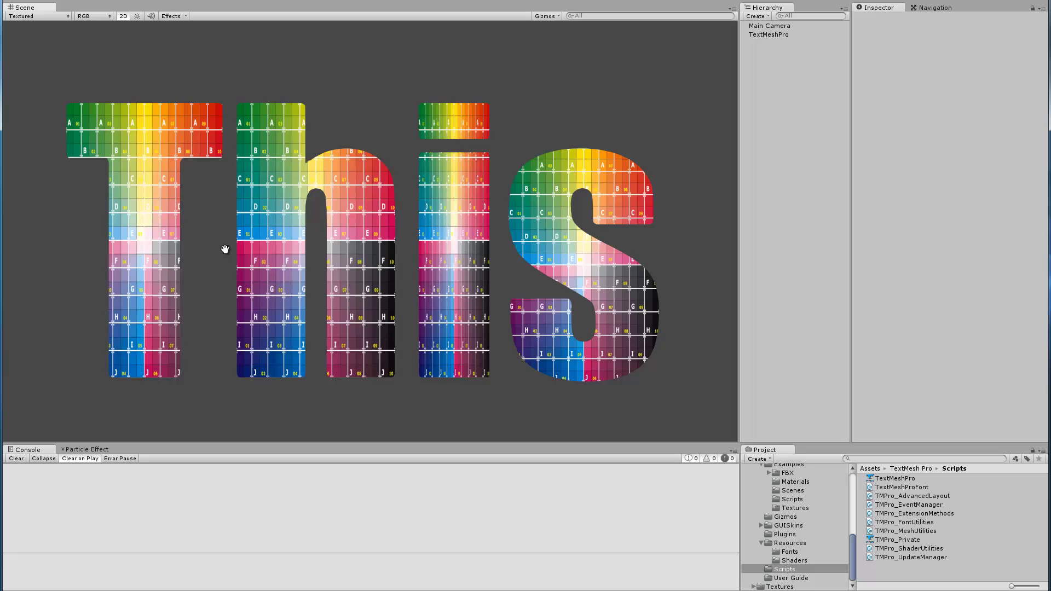
Step: Reselect the TextMeshPro object and inspect the per-character grid mapping across the letters of 'This'
click(757, 35)
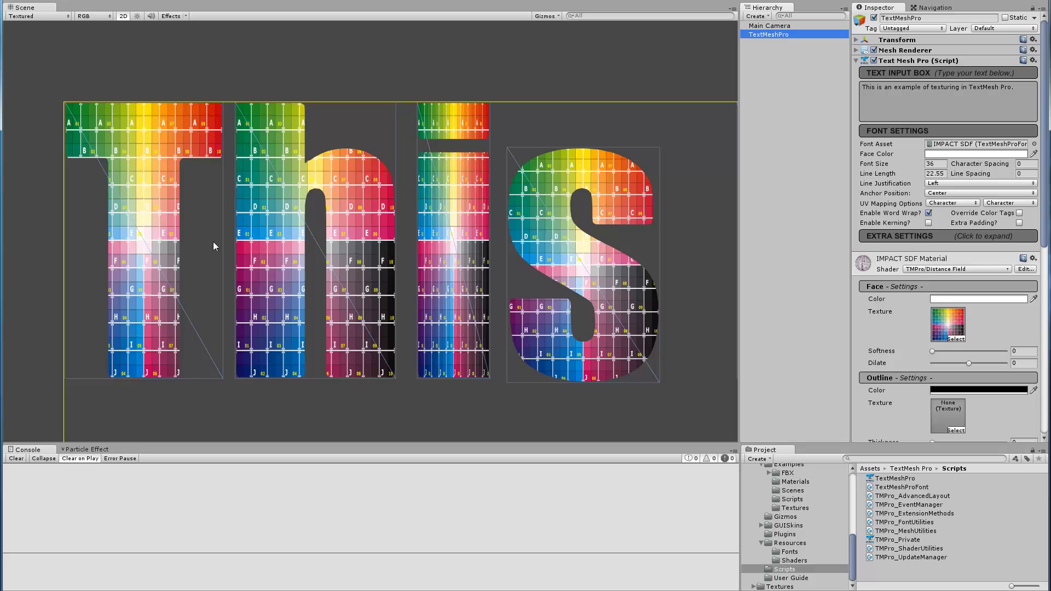
middle_drag(213, 242, 237, 241)
scroll(238, 241, up, 1)
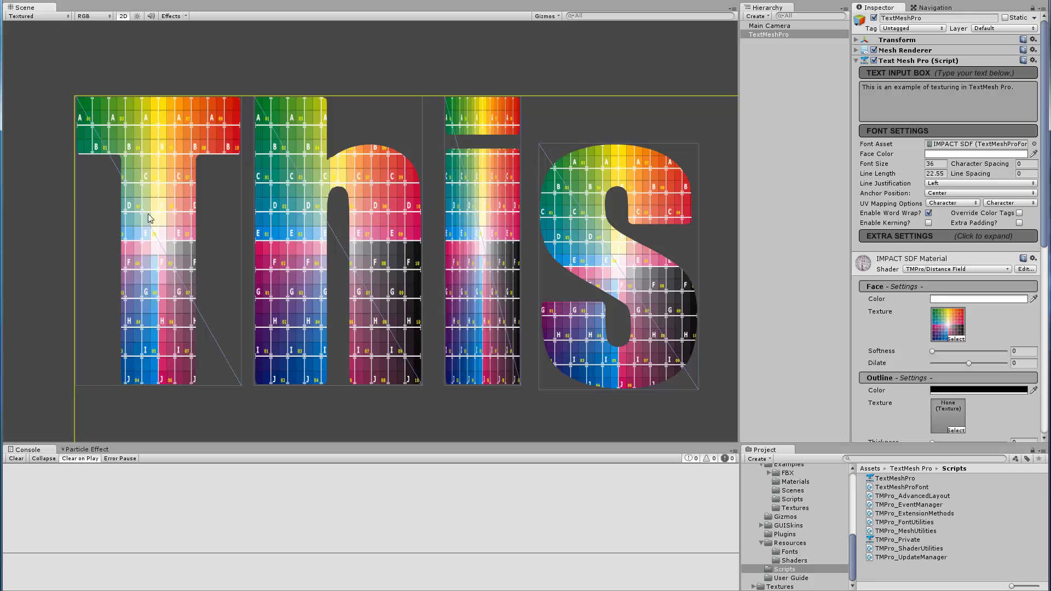
scroll(148, 214, up, 3)
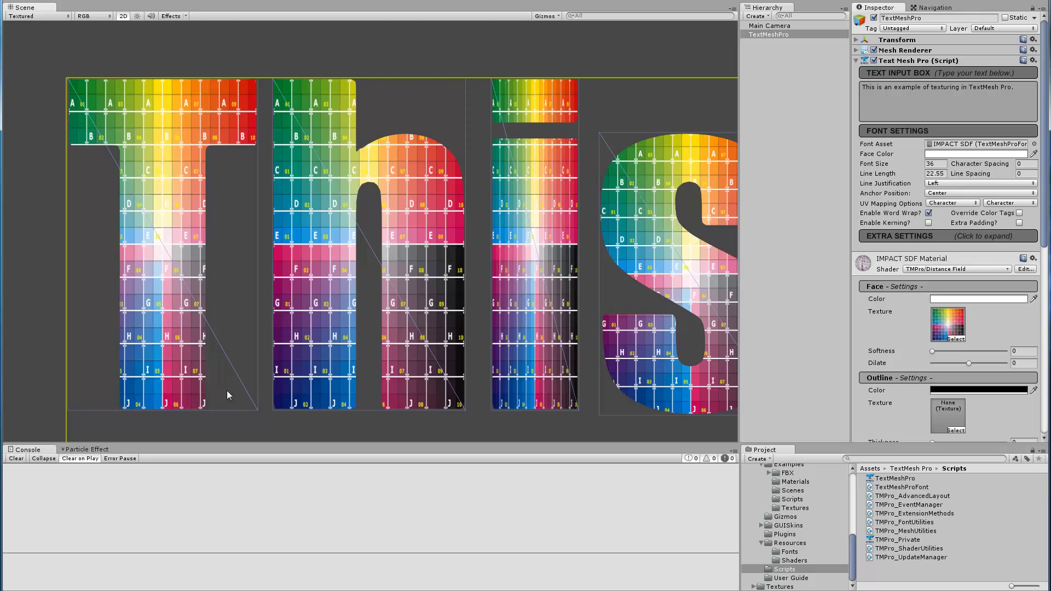
middle_drag(304, 331, 265, 319)
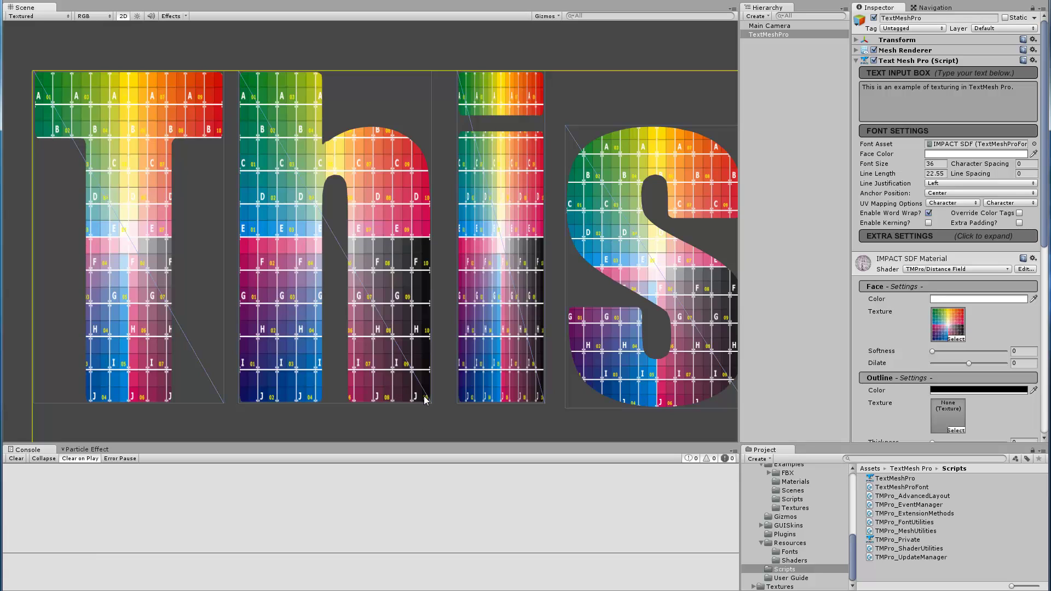
middle_drag(505, 340, 386, 333)
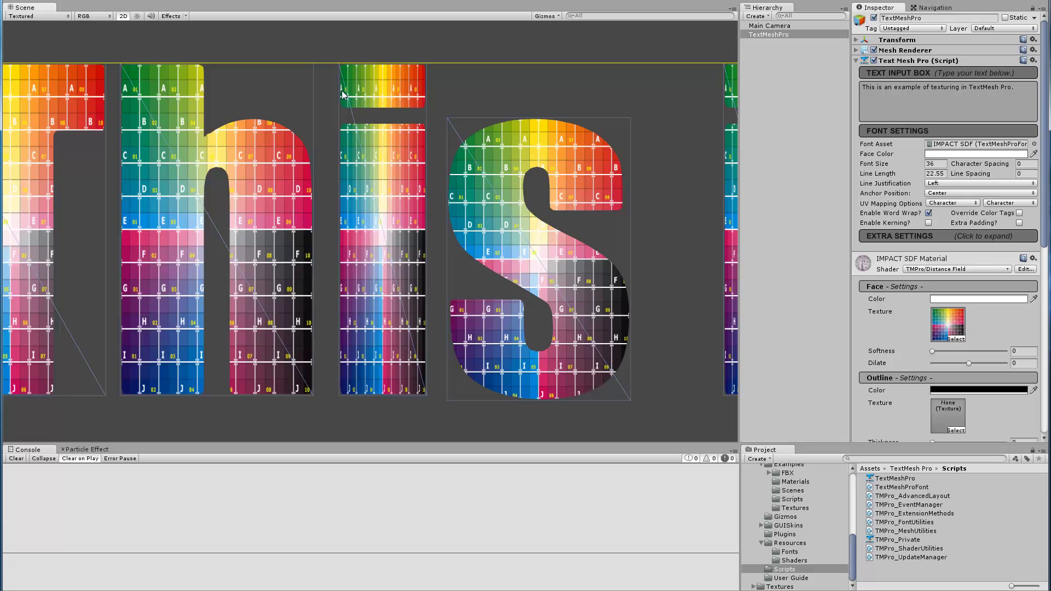
scroll(412, 262, down, 2)
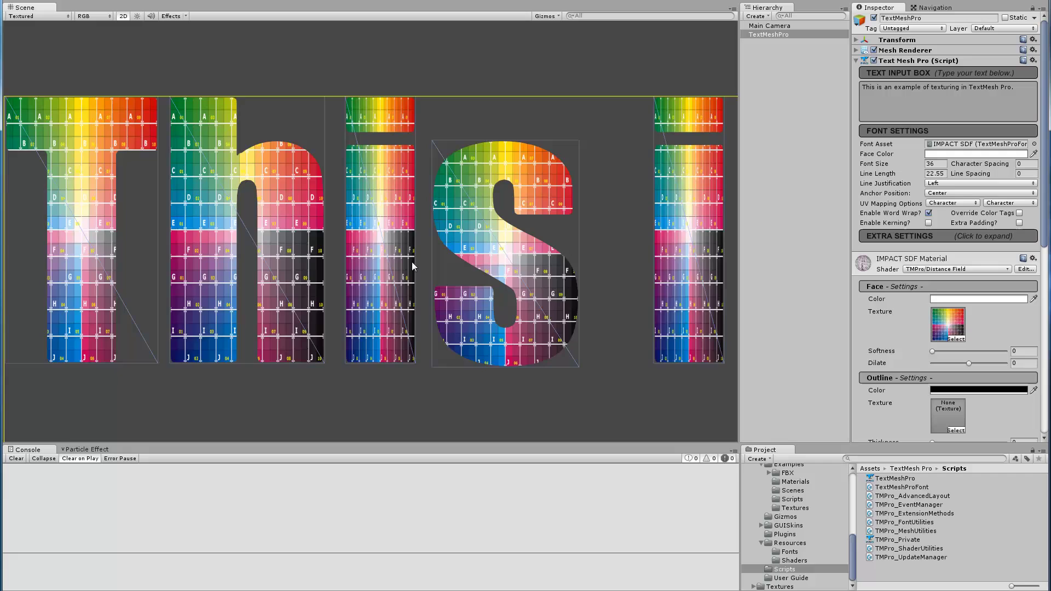
middle_drag(412, 262, 461, 270)
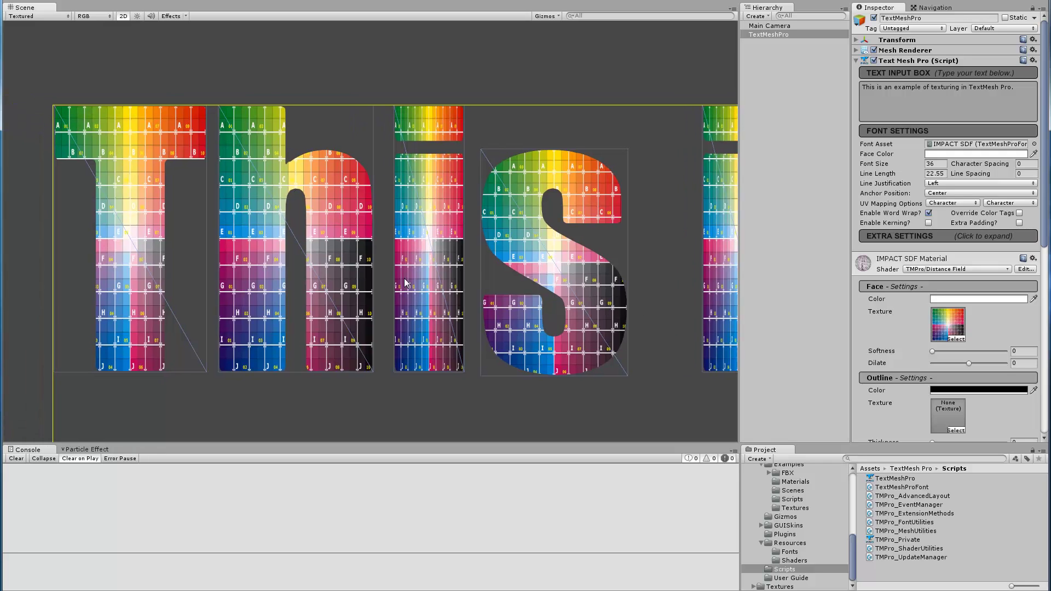
Step: Set horizontal UV Mapping to Line and zoom out to see the grid span each line
click(951, 203)
click(951, 226)
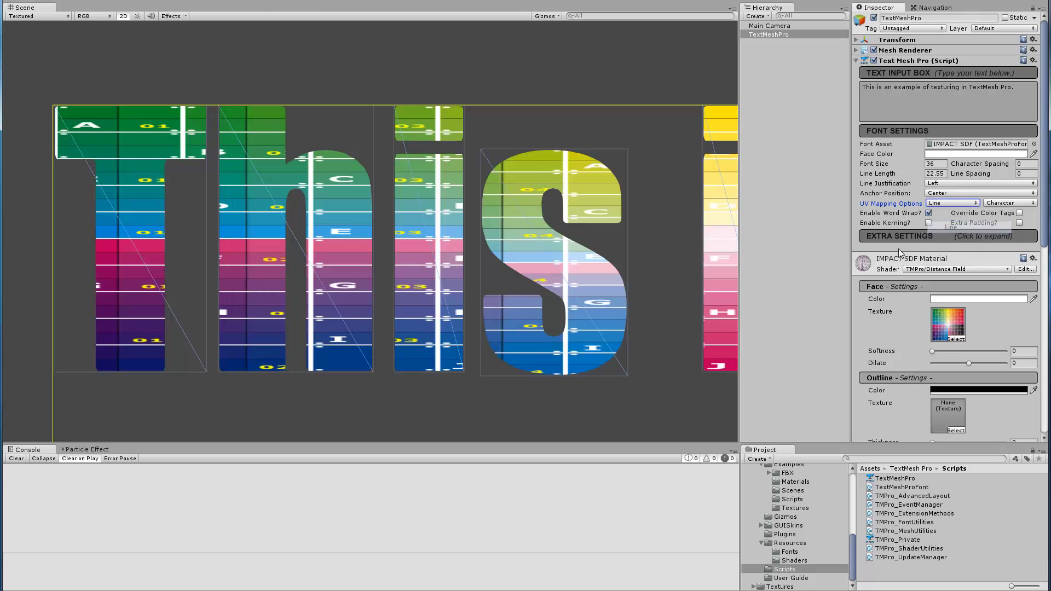
scroll(49, 191, down, 1)
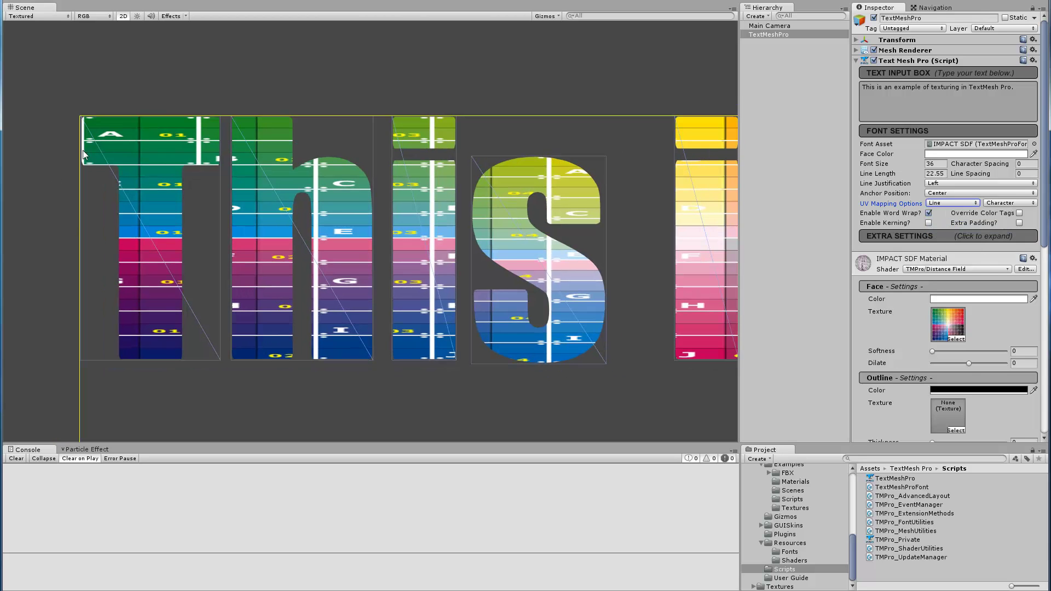
scroll(633, 271, down, 2)
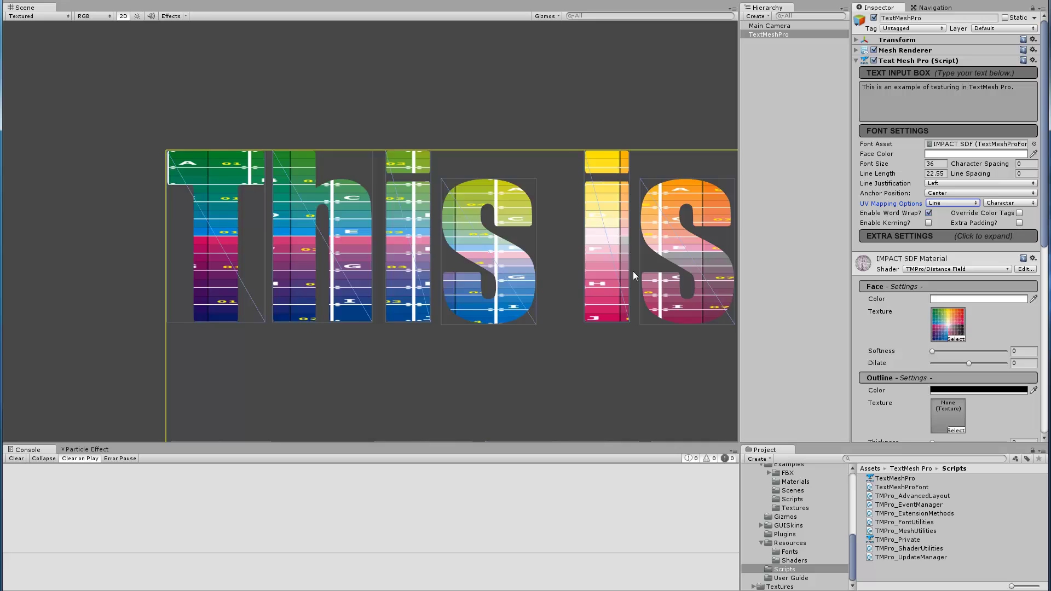
middle_drag(634, 271, 87, 240)
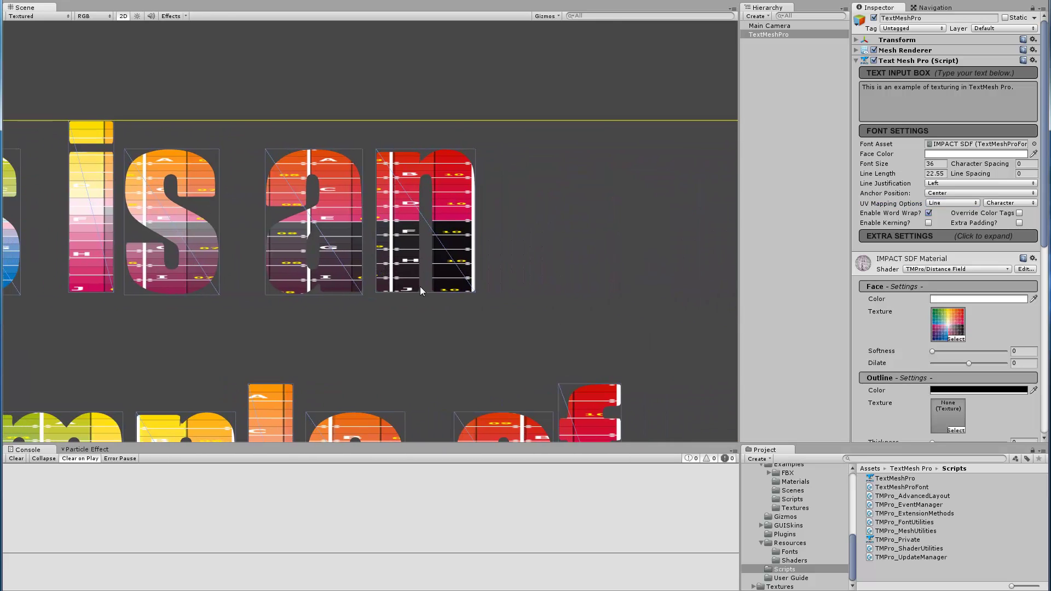
scroll(500, 311, up, 2)
scroll(500, 311, up, 2)
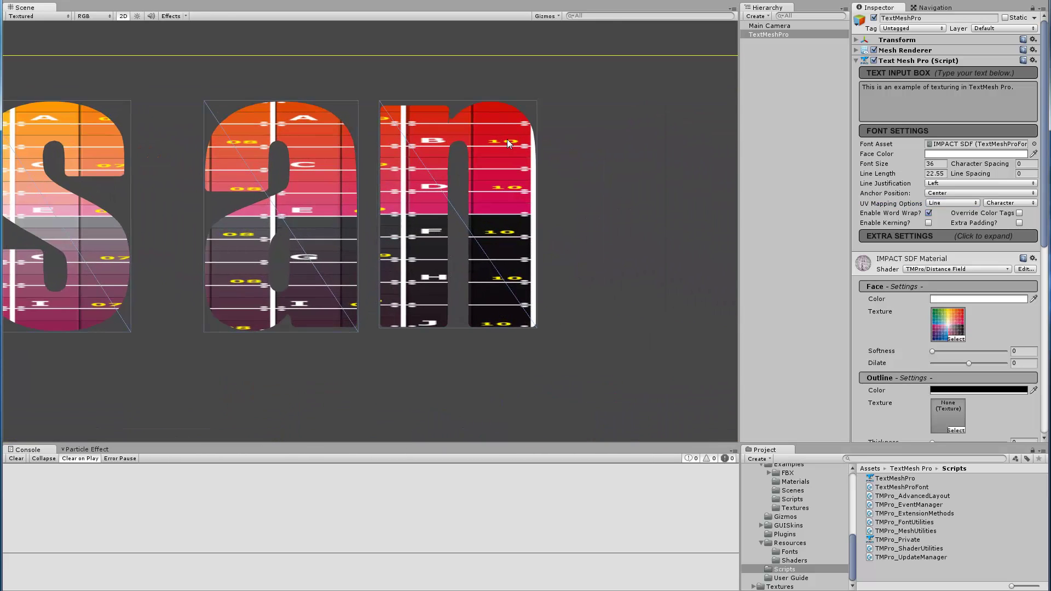
scroll(507, 139, down, 1)
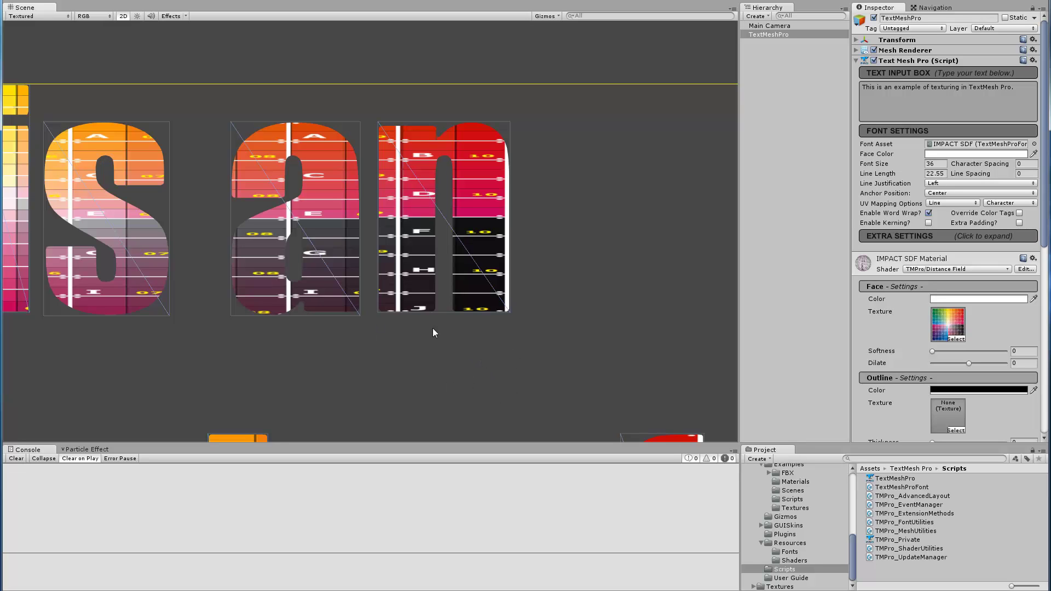
scroll(312, 300, down, 5)
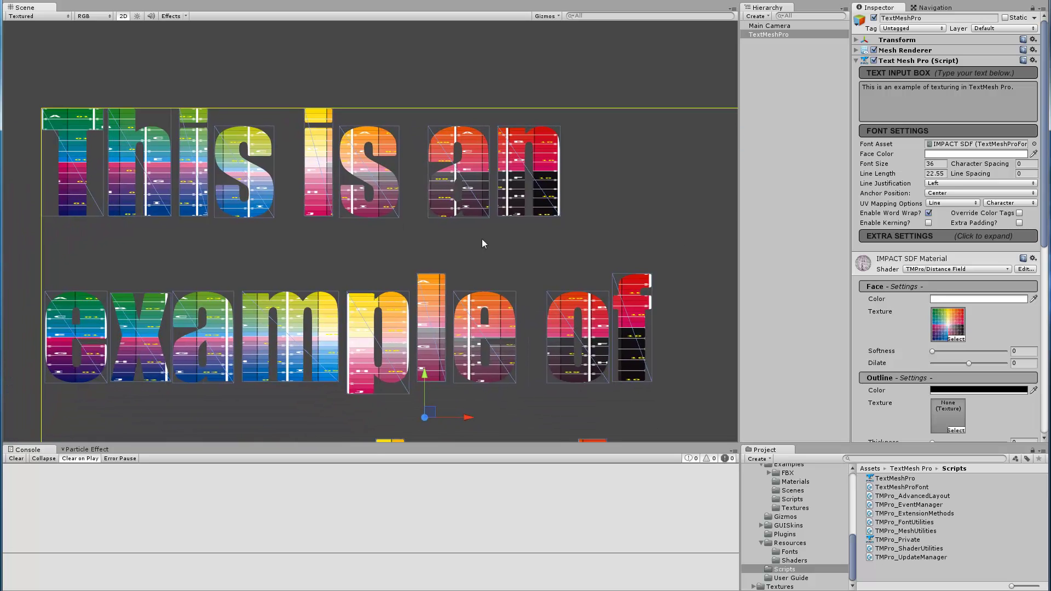
Step: Replace the face texture with Gradient Color (Center)
click(951, 340)
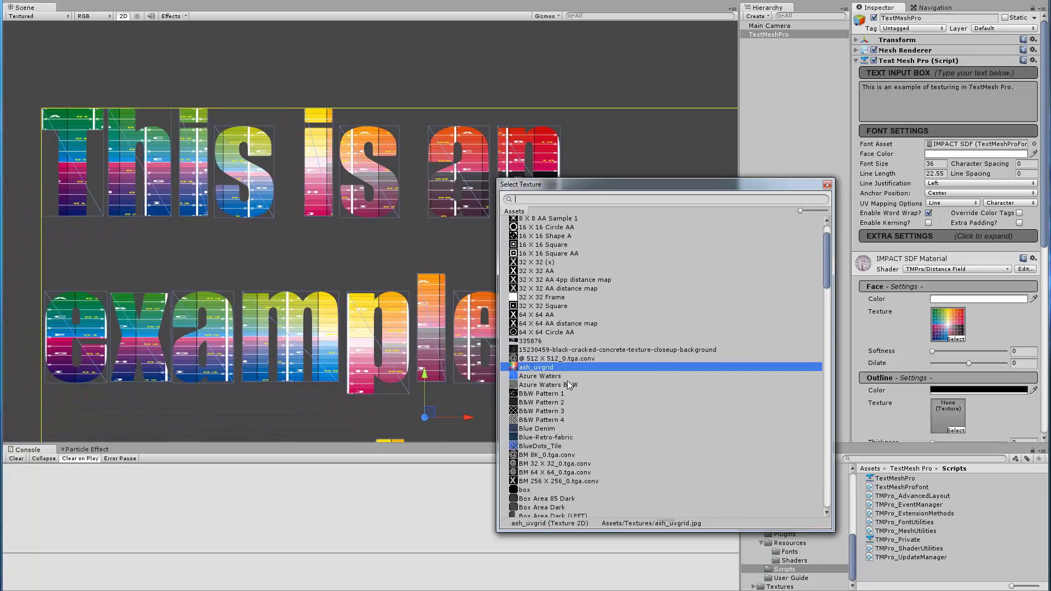
scroll(567, 382, down, 7)
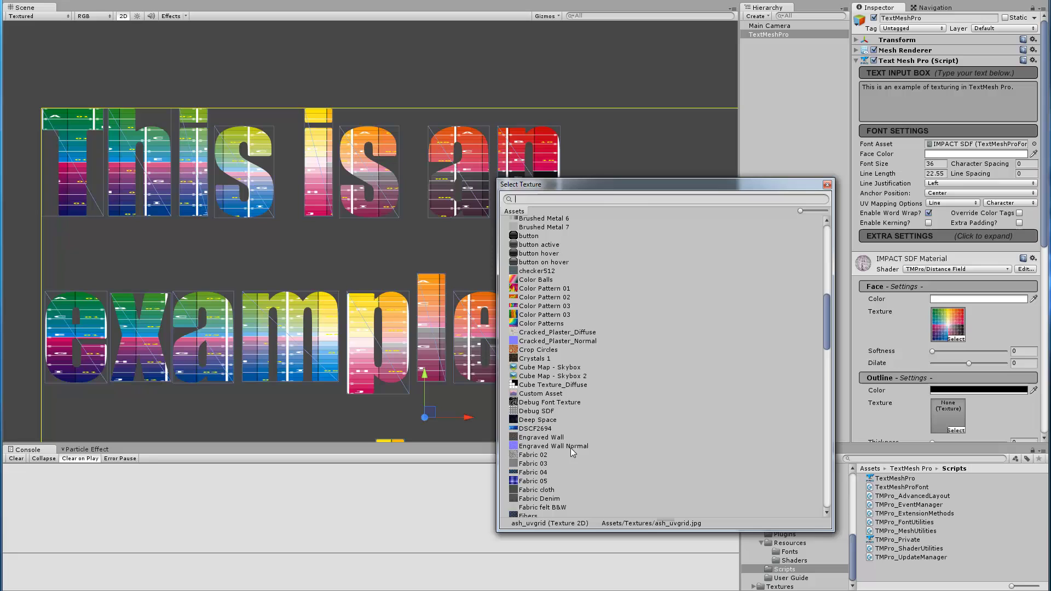
scroll(571, 448, down, 5)
scroll(514, 464, down, 5)
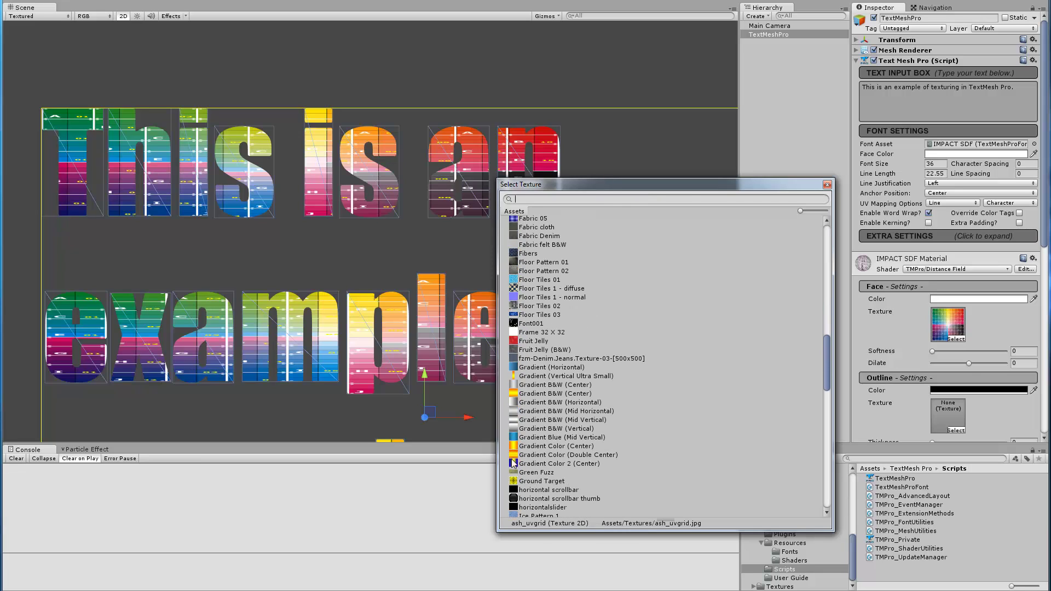
click(540, 450)
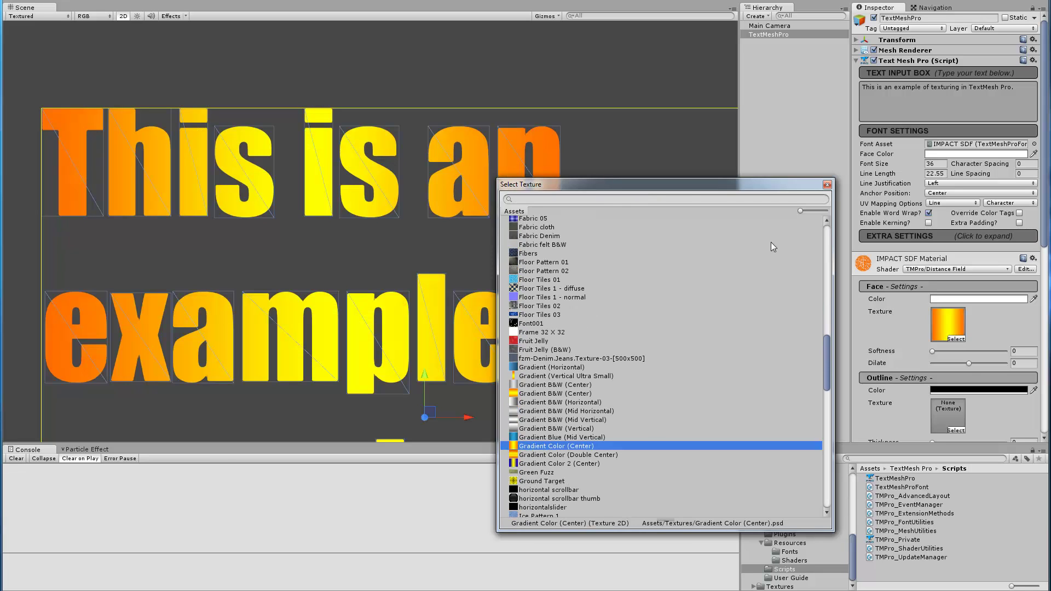
click(827, 185)
Step: Zoom out and pan to frame the whole four-line gradient paragraph
scroll(353, 285, down, 2)
scroll(355, 323, down, 1)
middle_drag(355, 323, 364, 243)
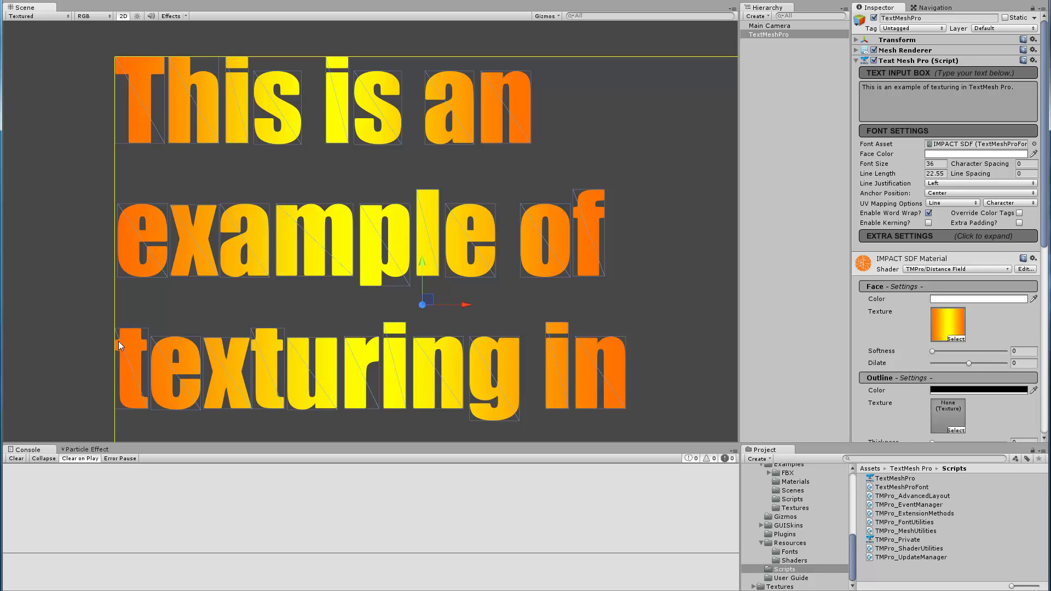
scroll(543, 360, down, 4)
middle_drag(444, 146, 413, 109)
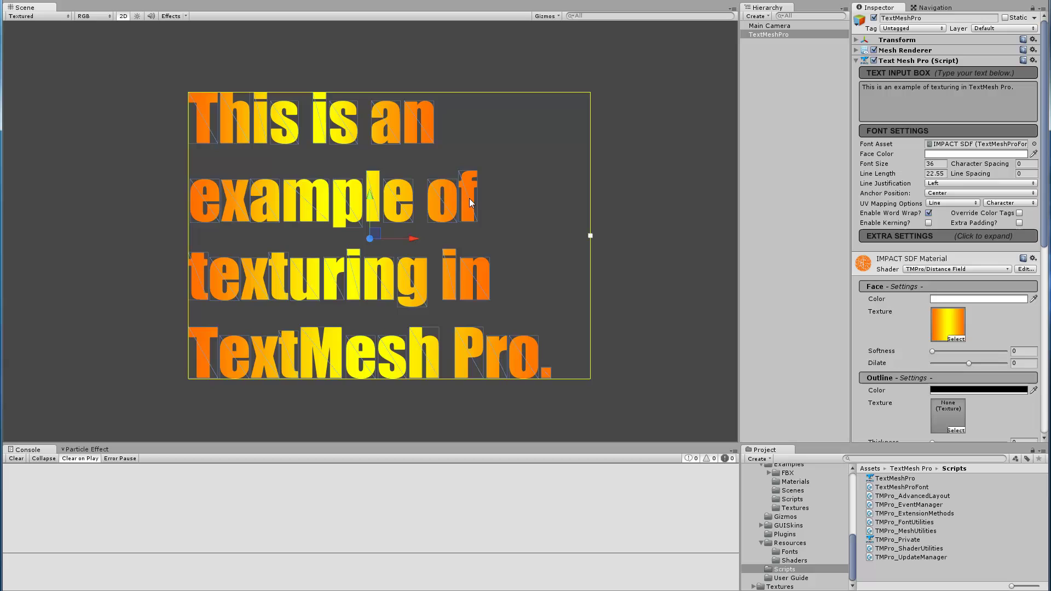
scroll(472, 96, up, 3)
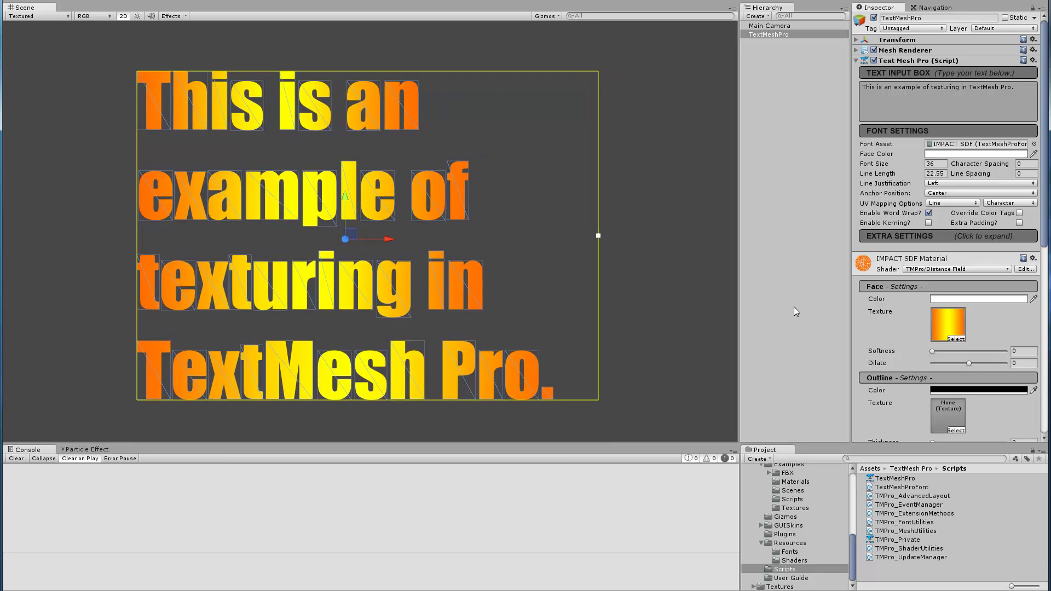
Step: Switch horizontal UV Mapping from Line to Paragraph
click(939, 206)
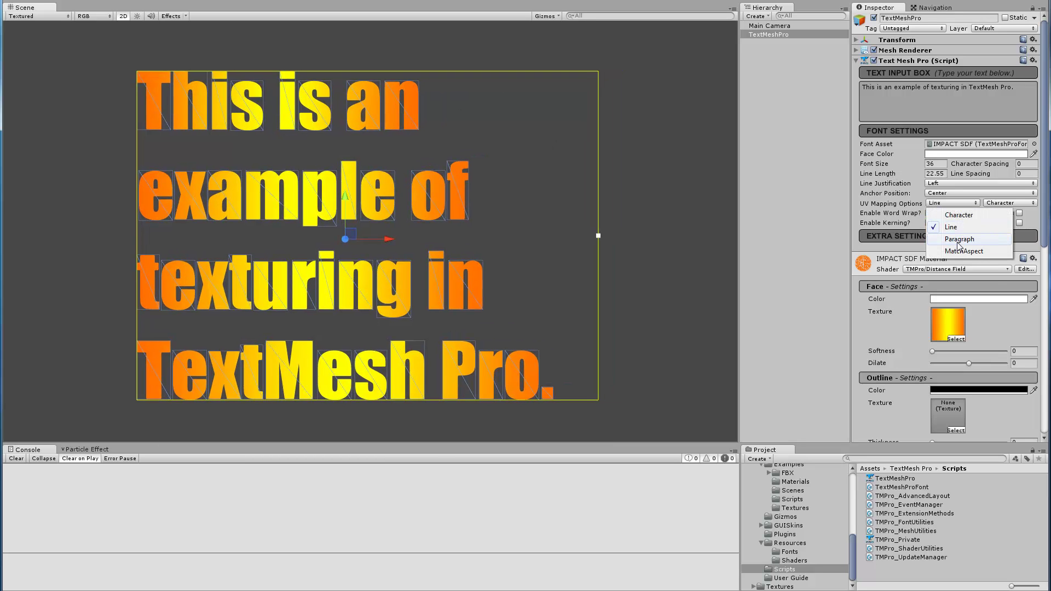
click(959, 241)
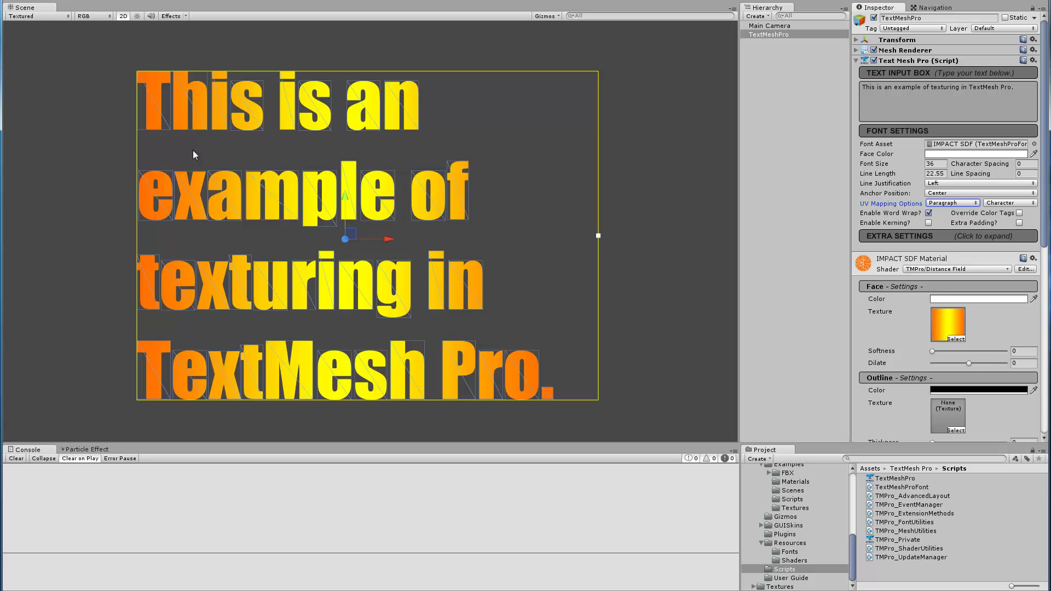
Step: Swap the face texture to Color Balls and zoom in on the first line
click(954, 338)
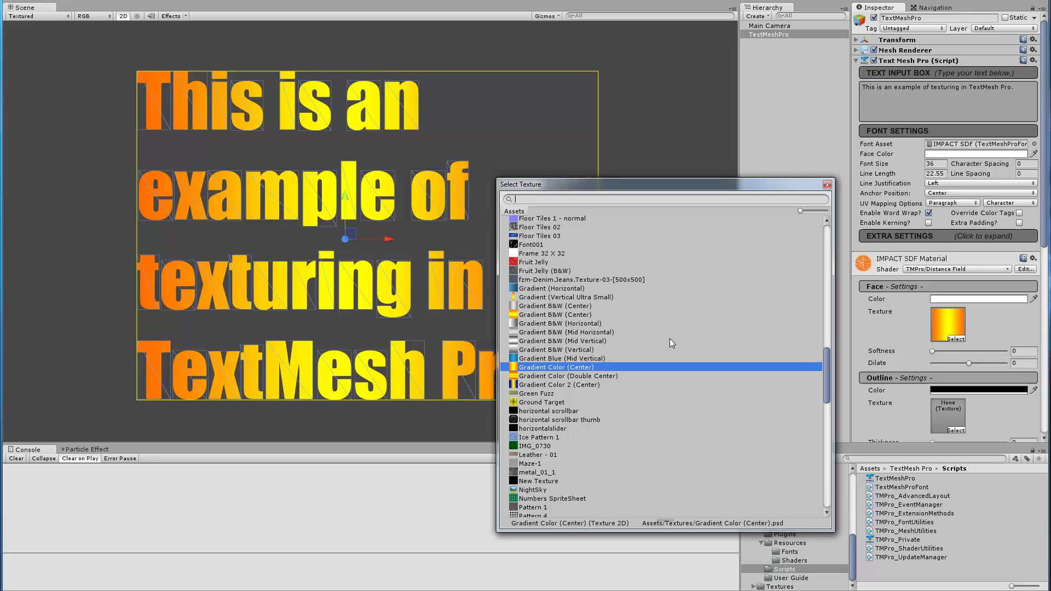
scroll(670, 339, down, 7)
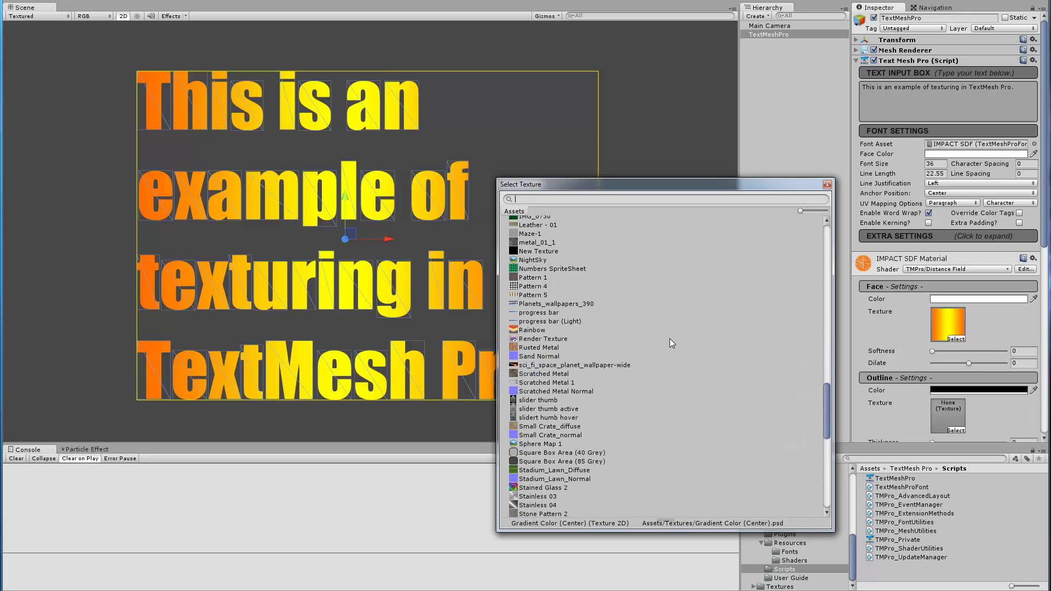
scroll(670, 338, up, 9)
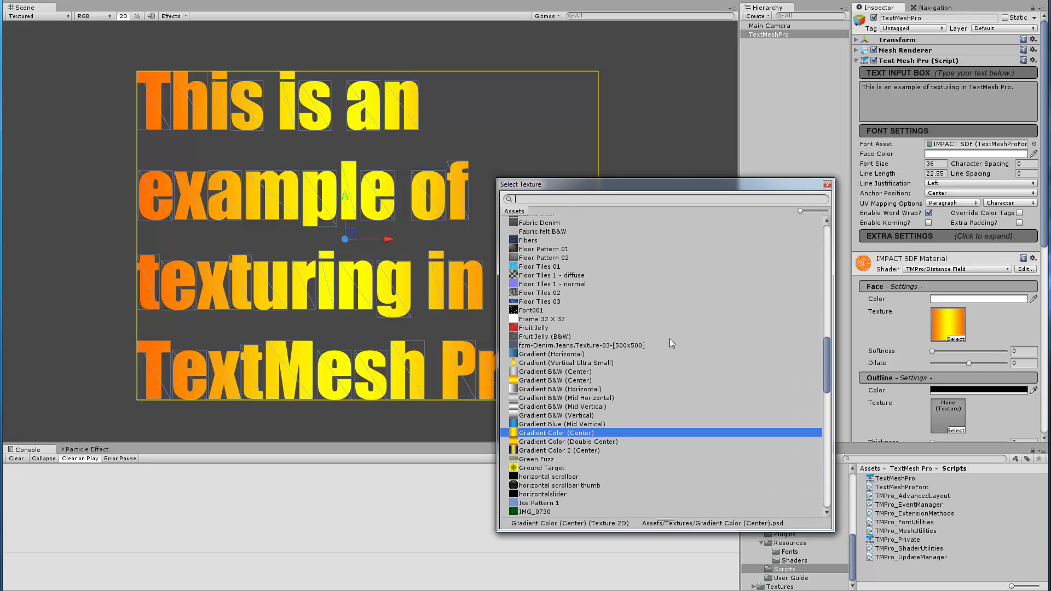
scroll(670, 339, up, 8)
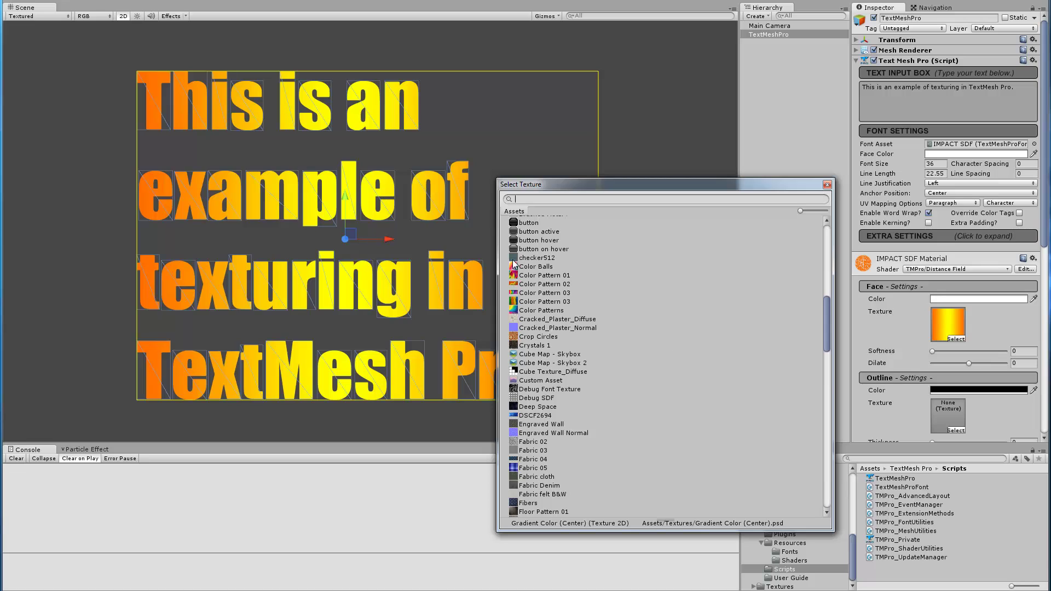
click(514, 267)
click(827, 184)
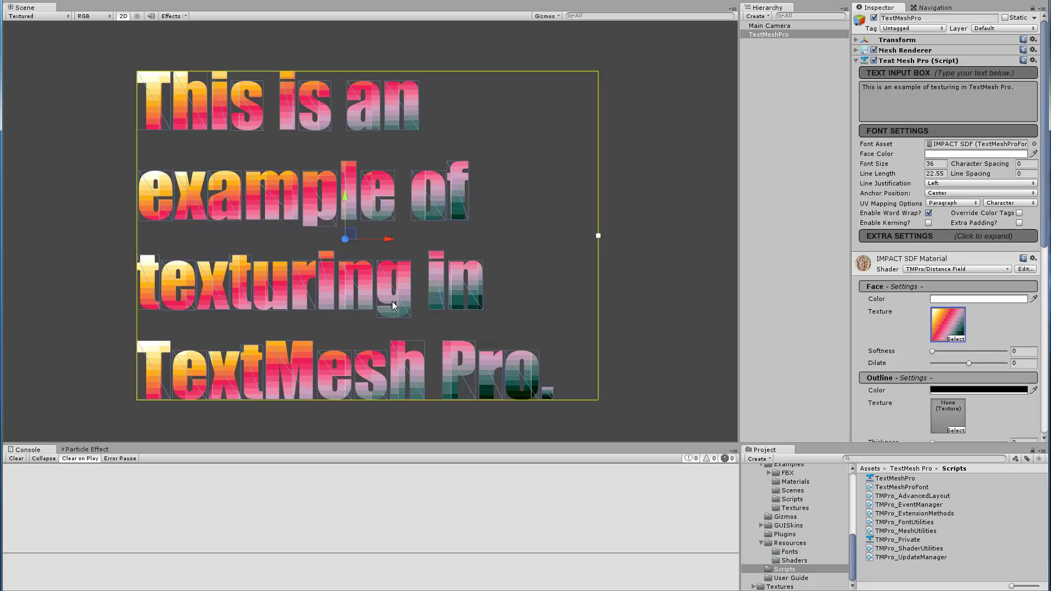
scroll(392, 301, up, 5)
scroll(461, 302, up, 5)
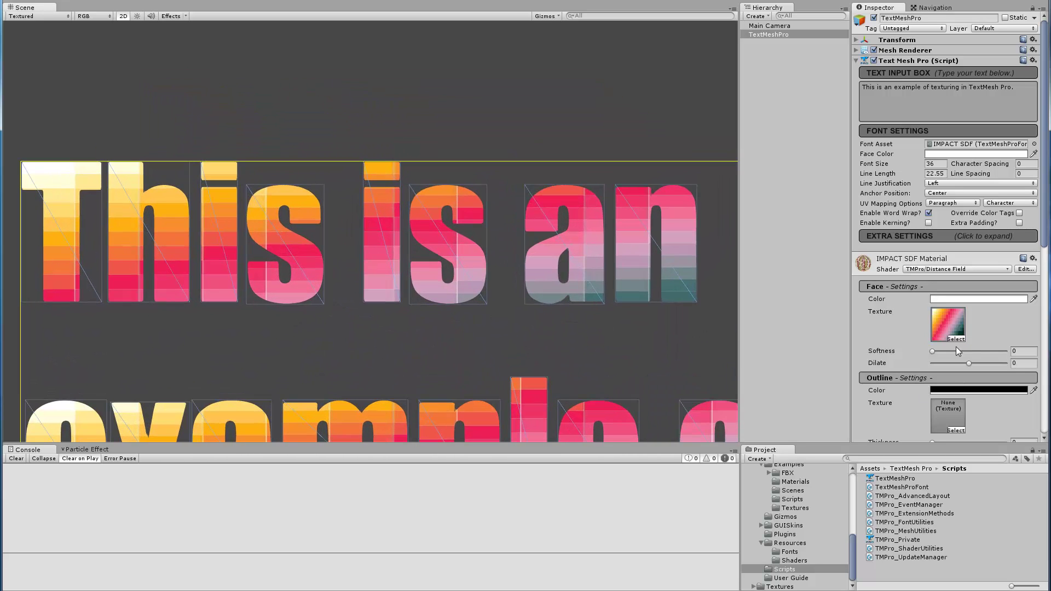
Step: Apply the ash_uvgrid texture to the text face
click(956, 339)
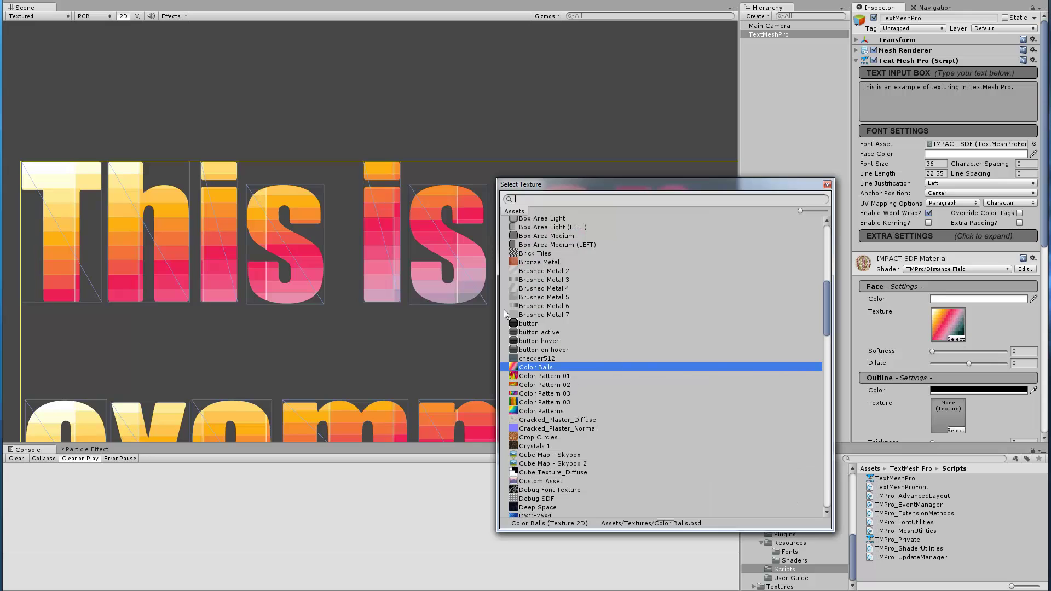
scroll(589, 356, up, 10)
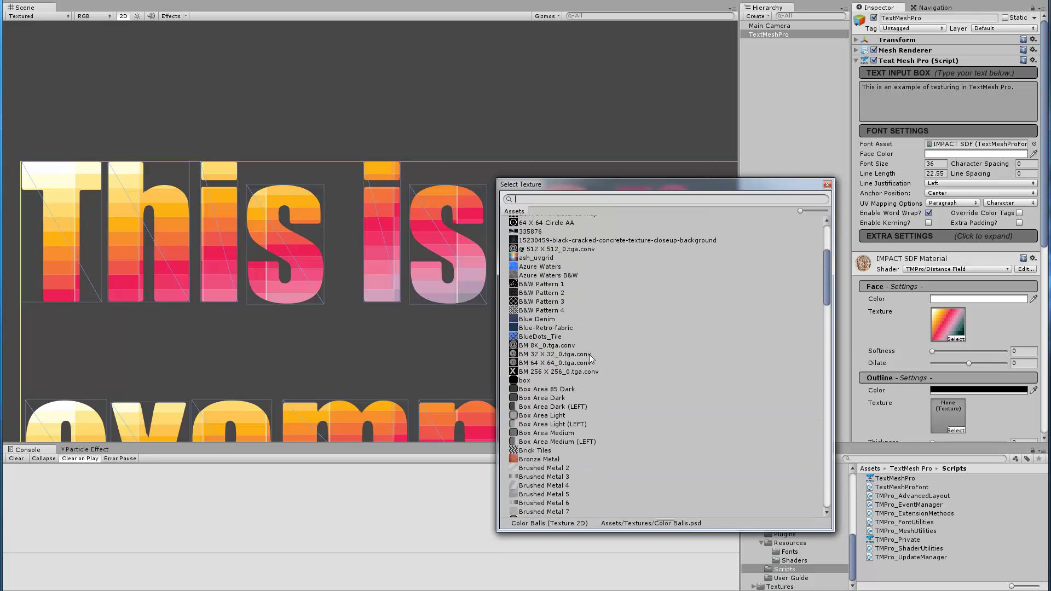
click(538, 324)
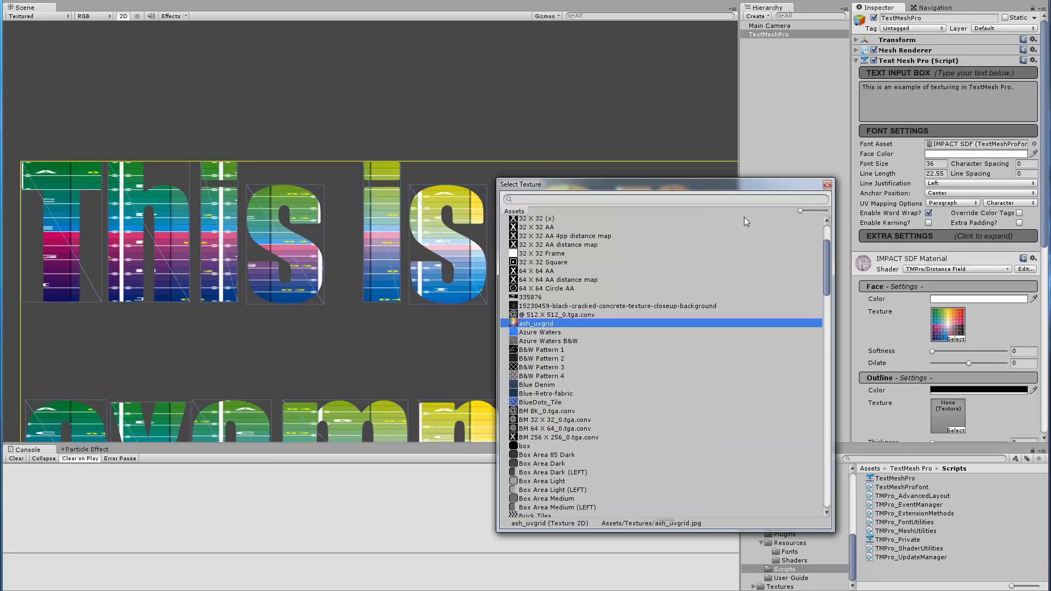
click(827, 185)
Step: Set UV mapping to Character horizontally and Line vertically
click(953, 203)
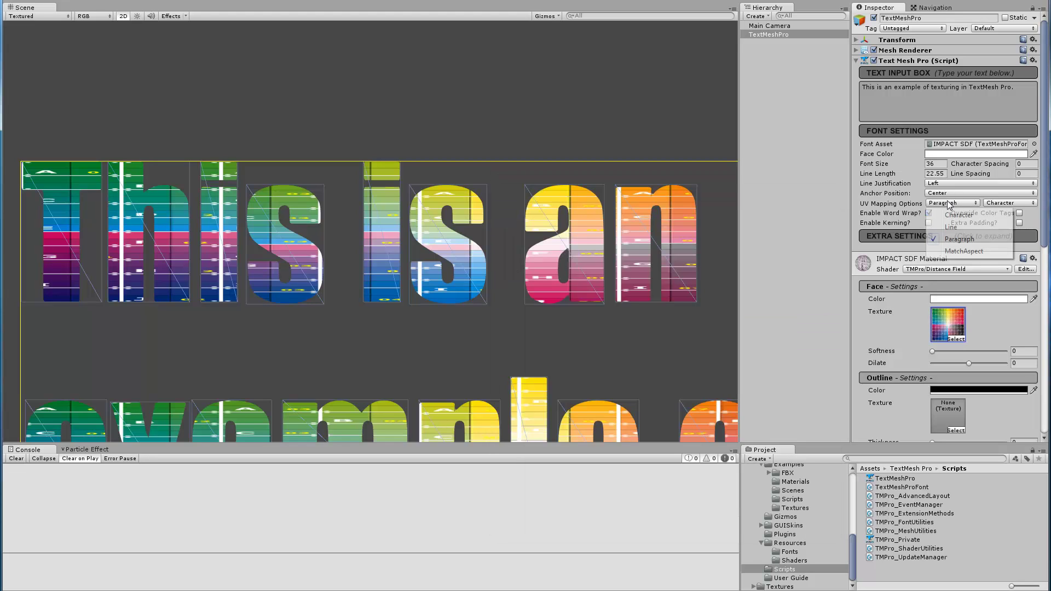
click(954, 219)
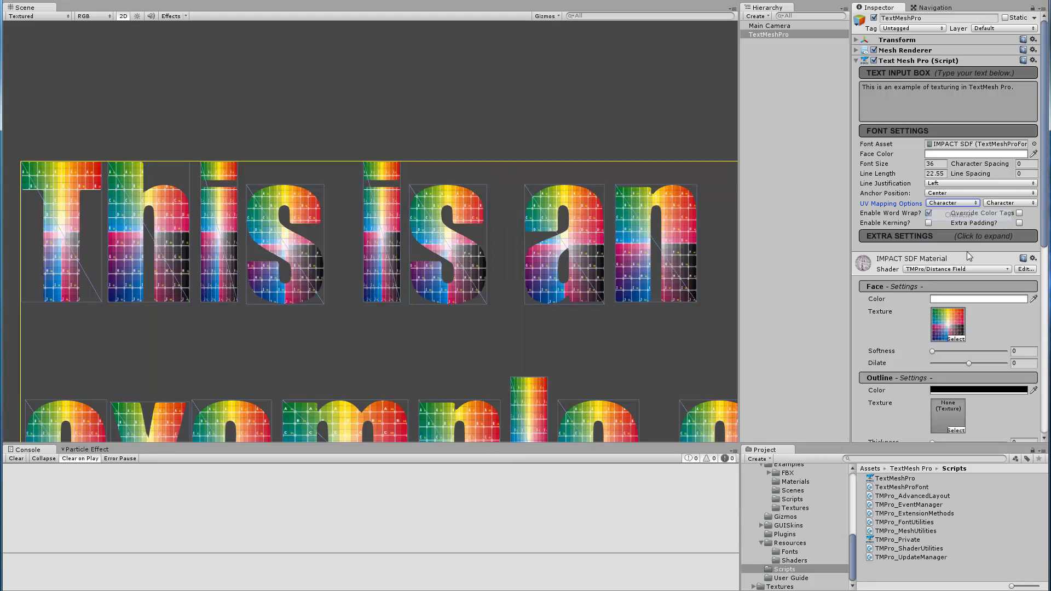
click(999, 204)
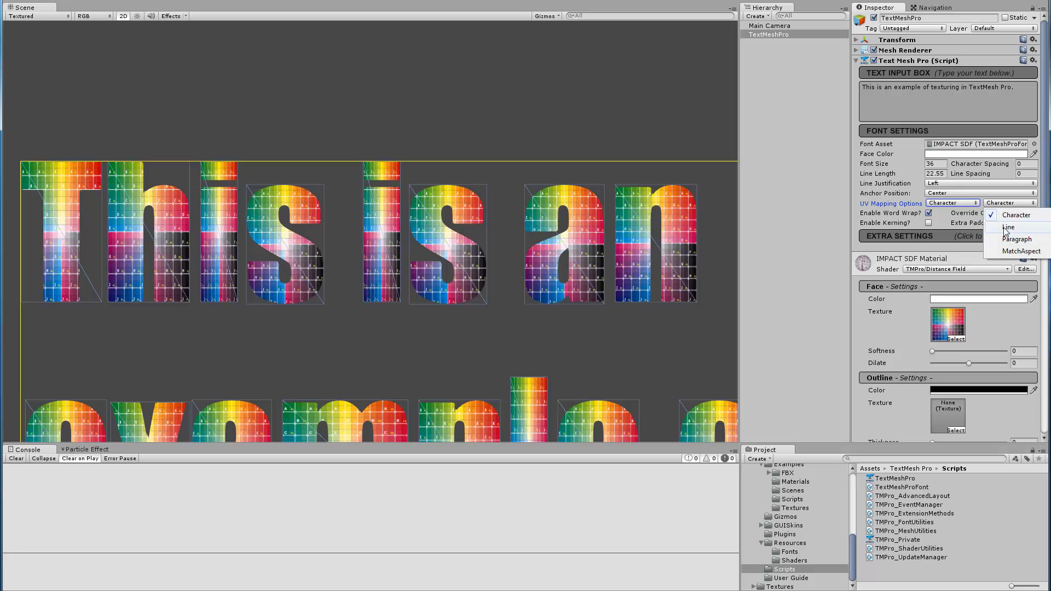
click(1002, 219)
scroll(379, 265, up, 6)
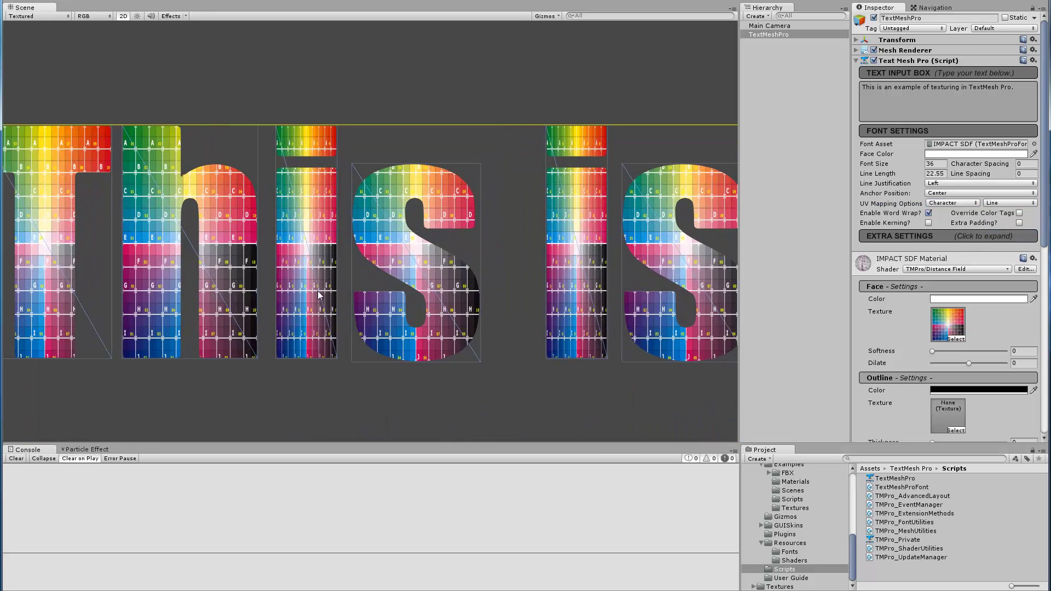
Step: Switch the vertical UV mapping from Line to Character
middle_drag(318, 291, 406, 295)
scroll(406, 295, up, 3)
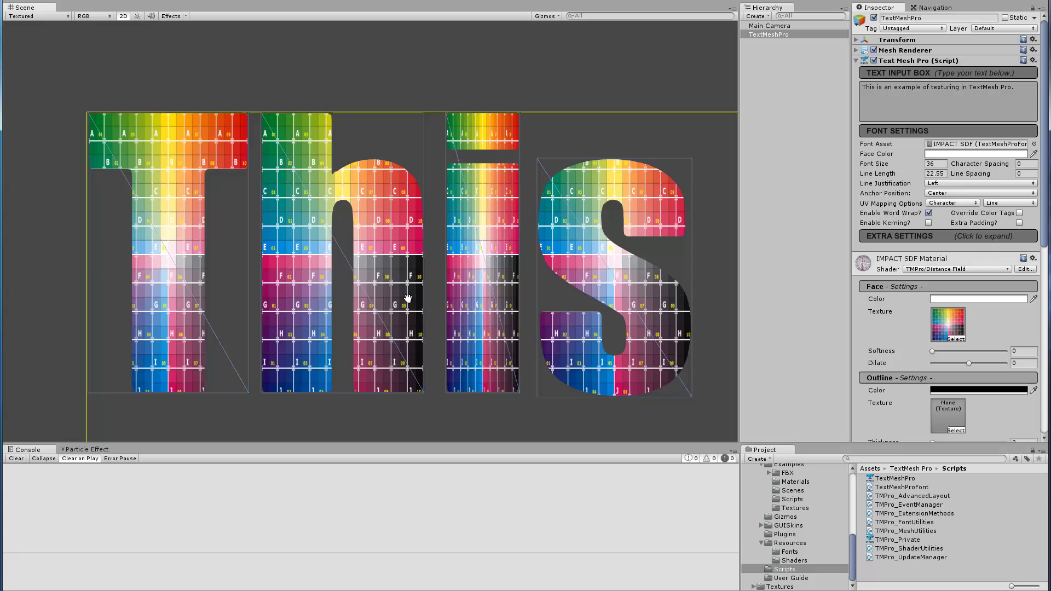
click(1005, 204)
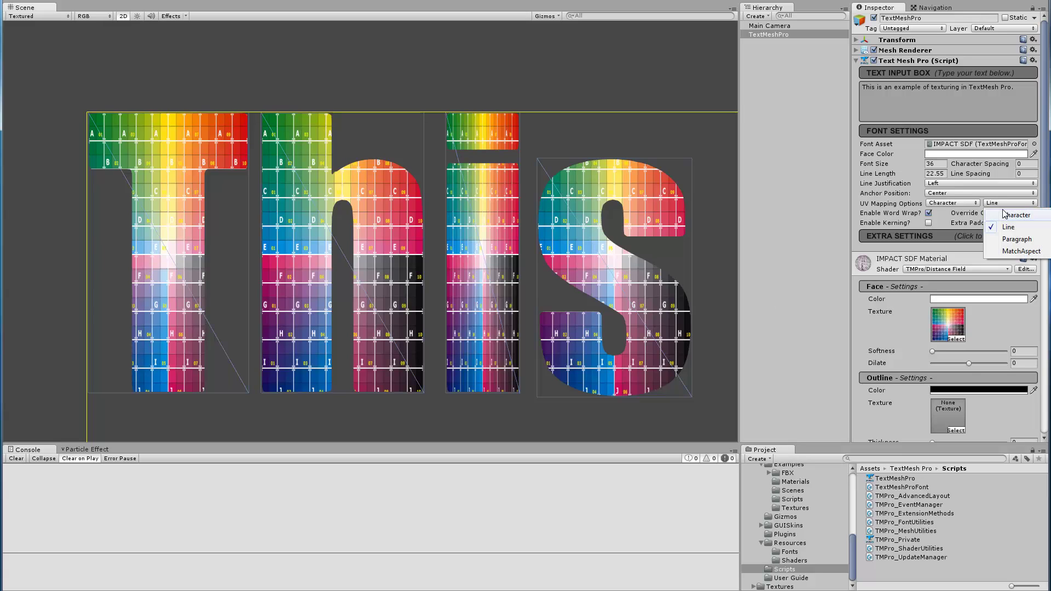
click(1006, 214)
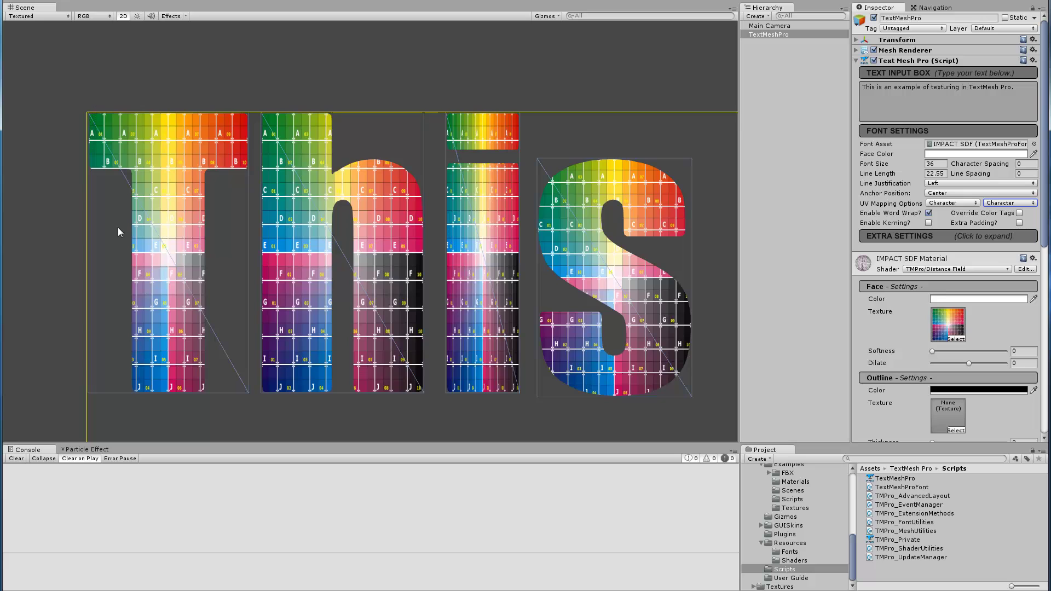
Step: Pan along the first line and frame the word This in the Scene view
middle_drag(551, 316, 383, 298)
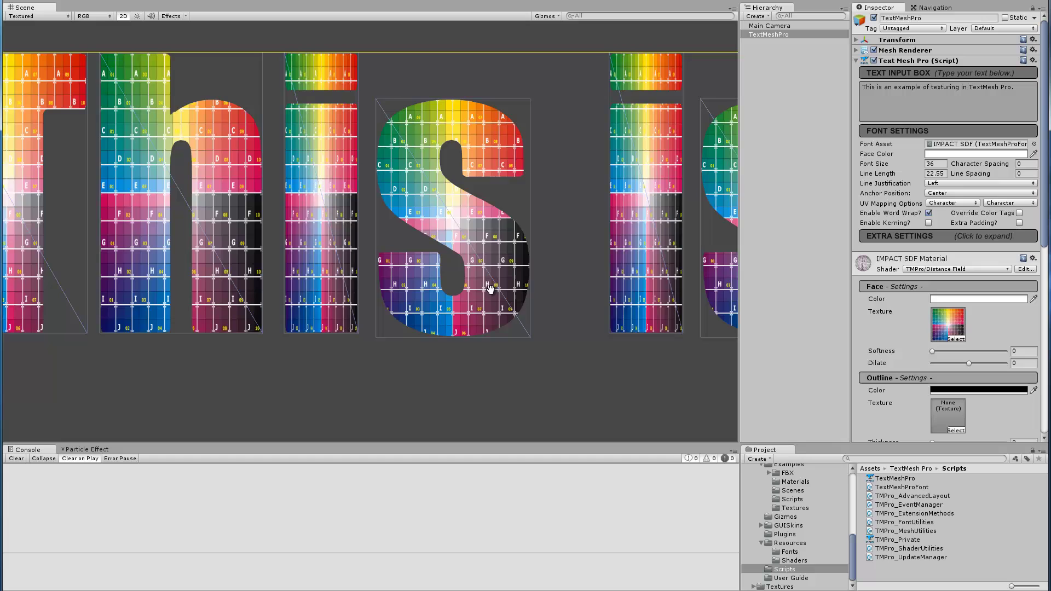
middle_drag(496, 343, 475, 275)
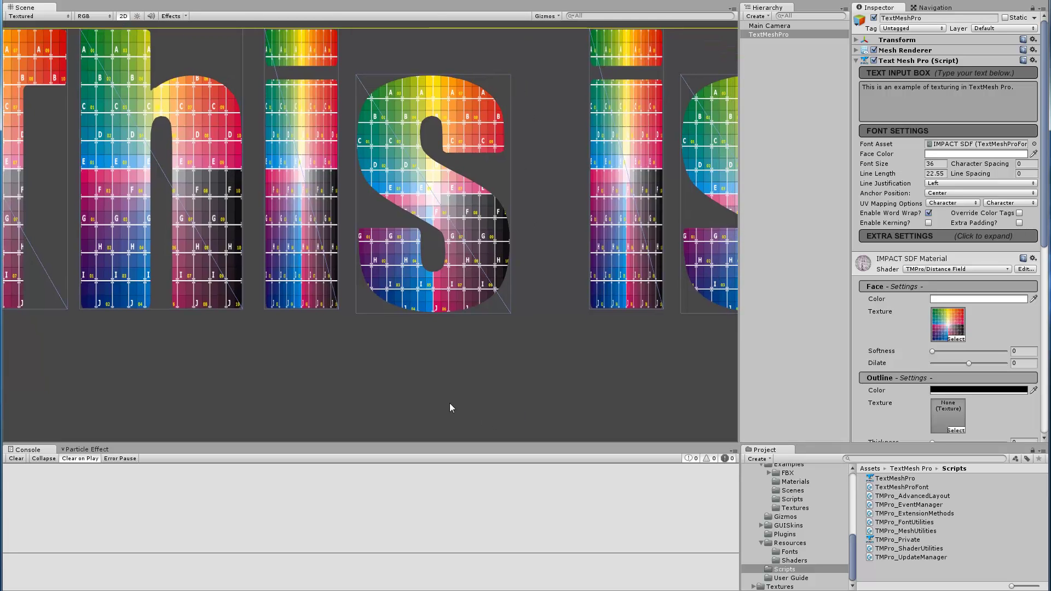
key(f)
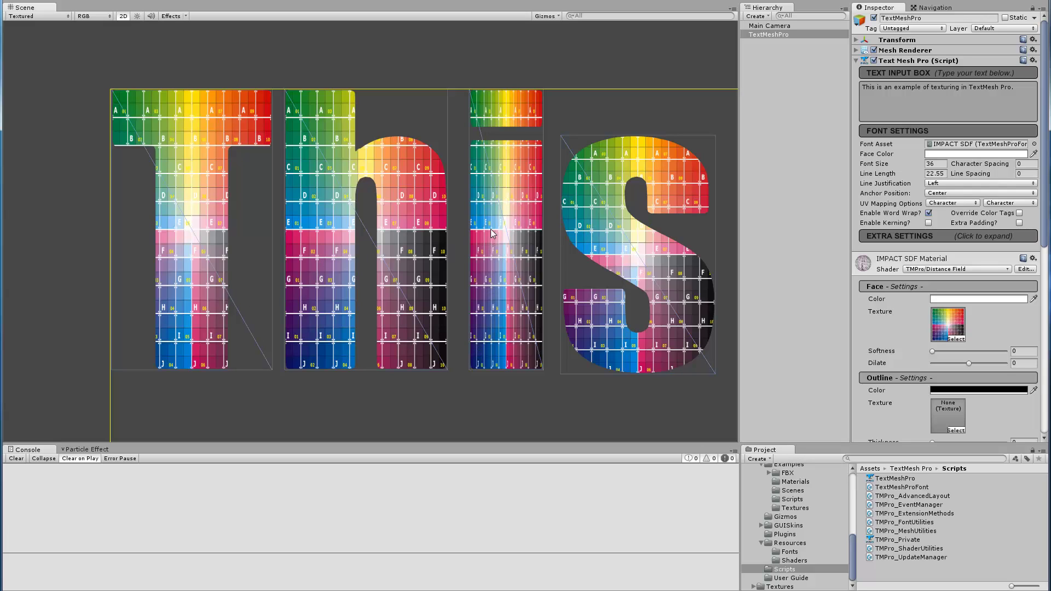
scroll(628, 249, down, 1)
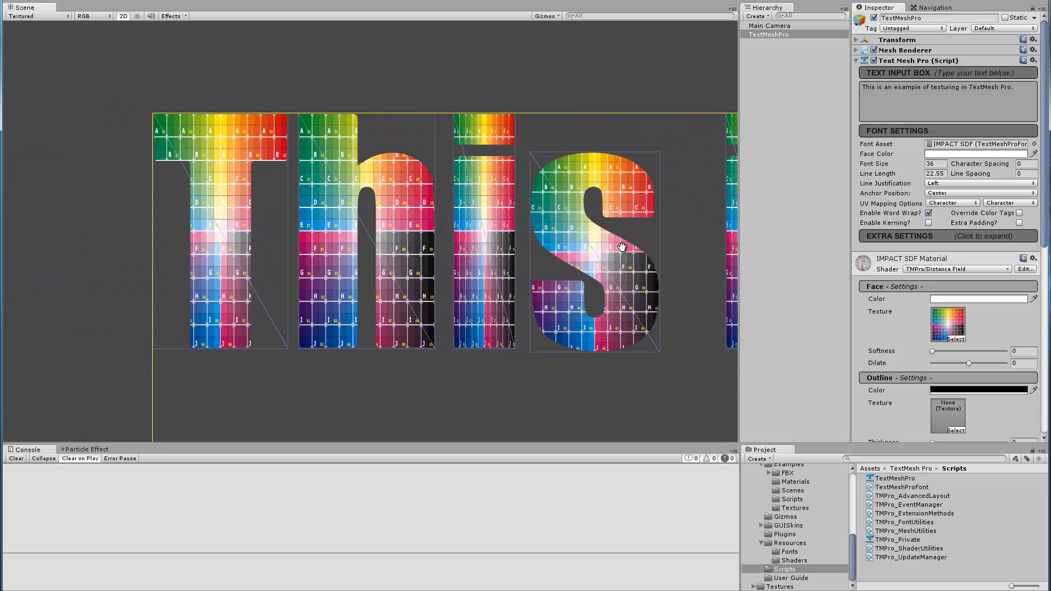
Step: Set the vertical UV mapping back to Line
click(1006, 203)
click(1009, 228)
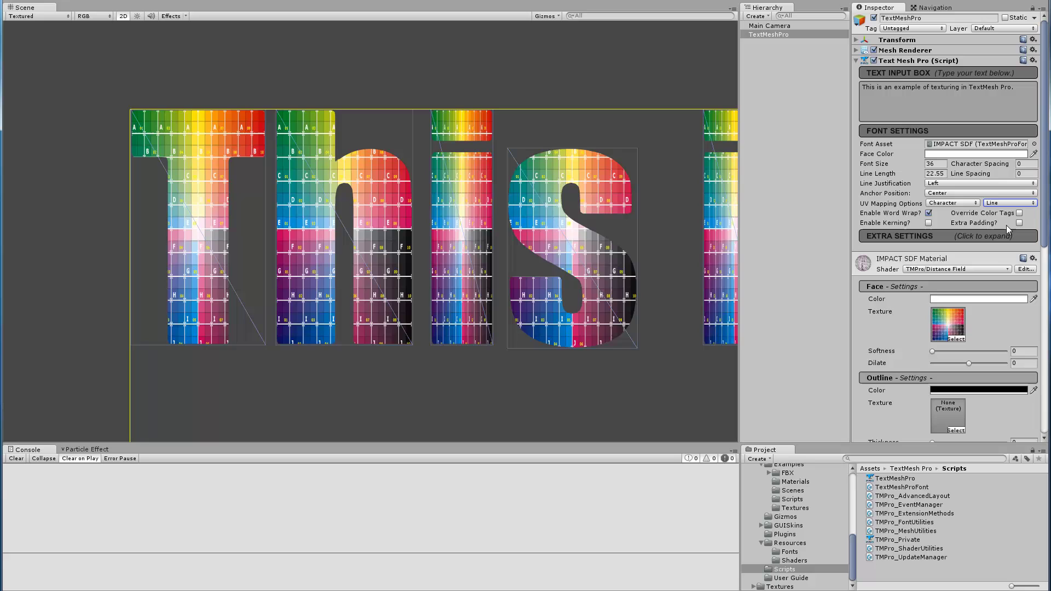
scroll(477, 321, up, 1)
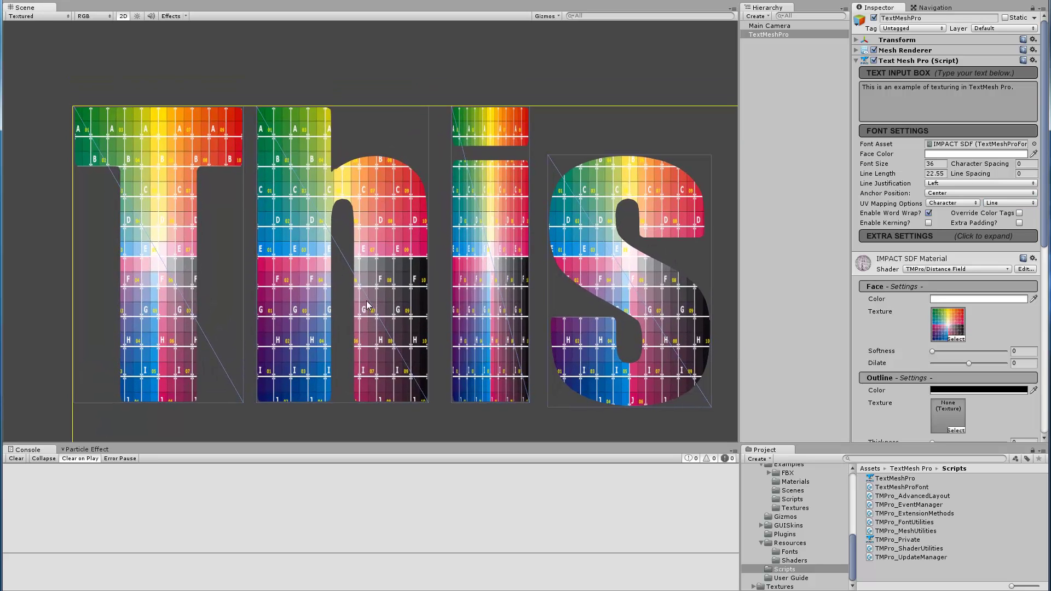
middle_drag(560, 255, 394, 241)
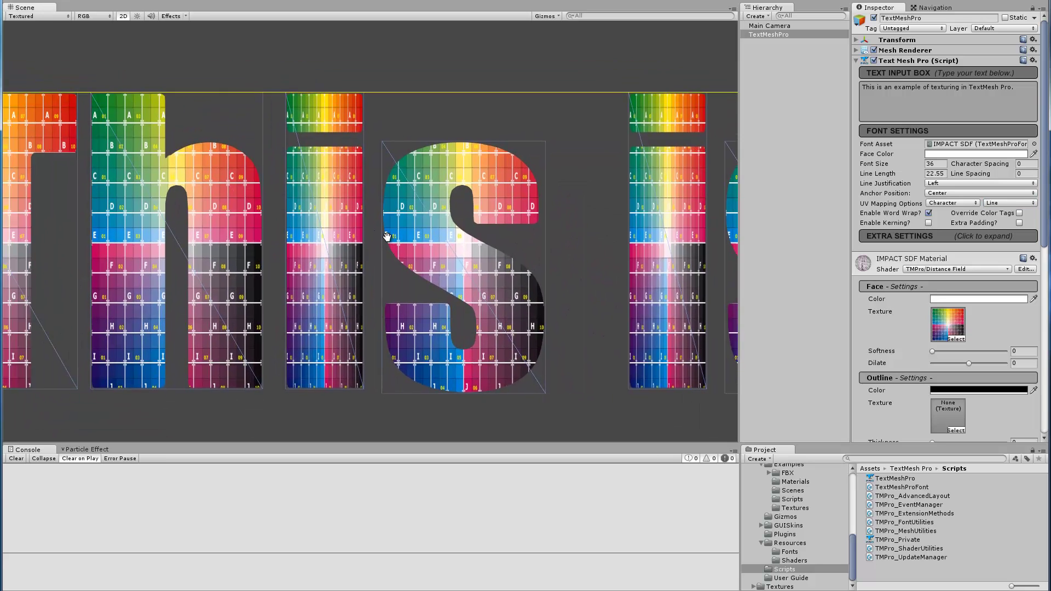
Step: Insert a j after This so the text reads 'Thisj is an example…', and view it
click(874, 90)
click(875, 89)
text(j)
scroll(383, 241, down, 1)
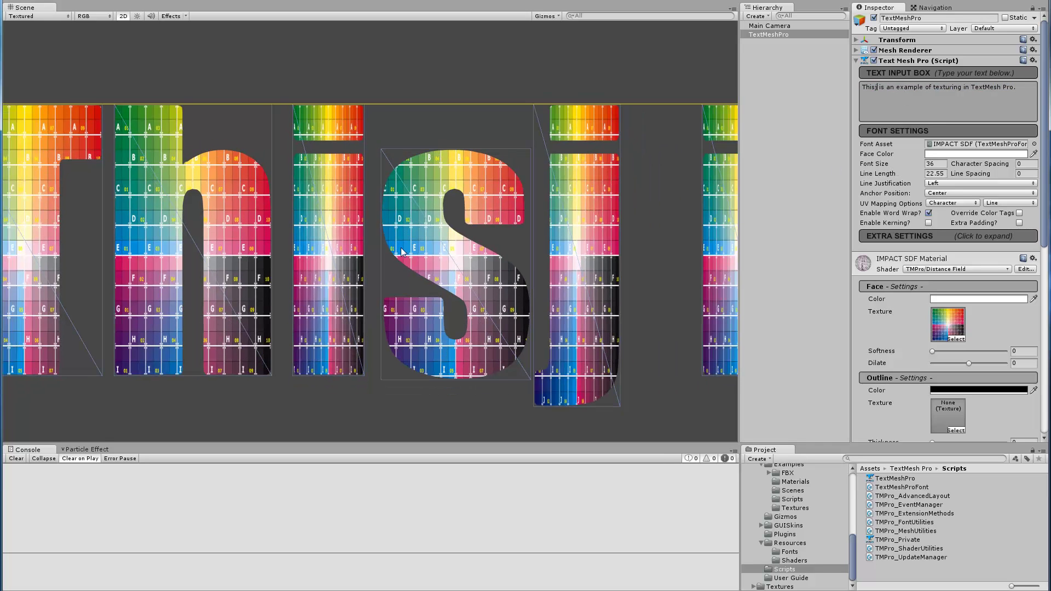
middle_drag(386, 258, 379, 229)
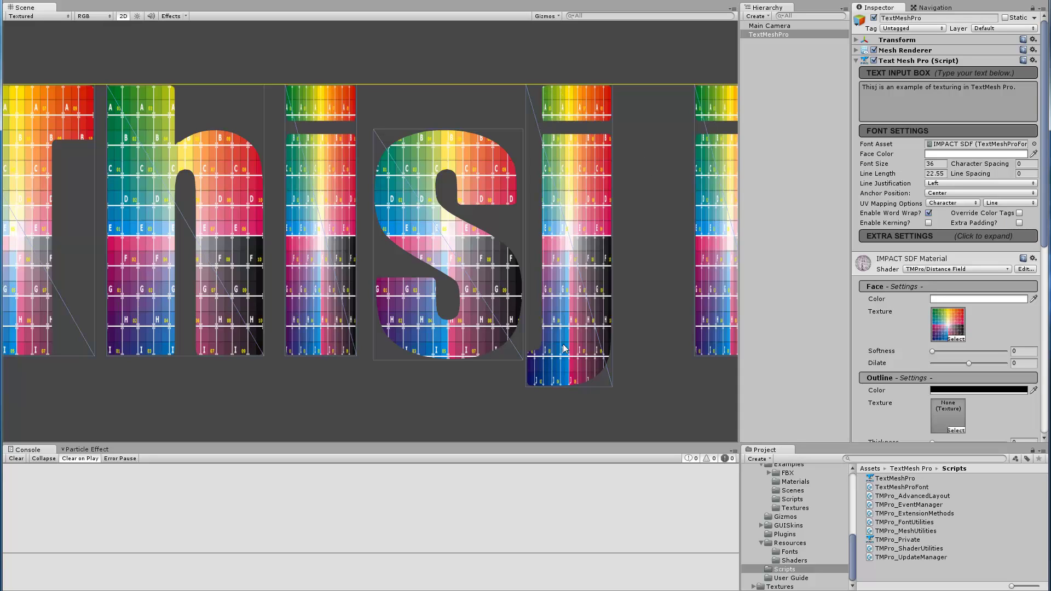
middle_drag(537, 375, 630, 401)
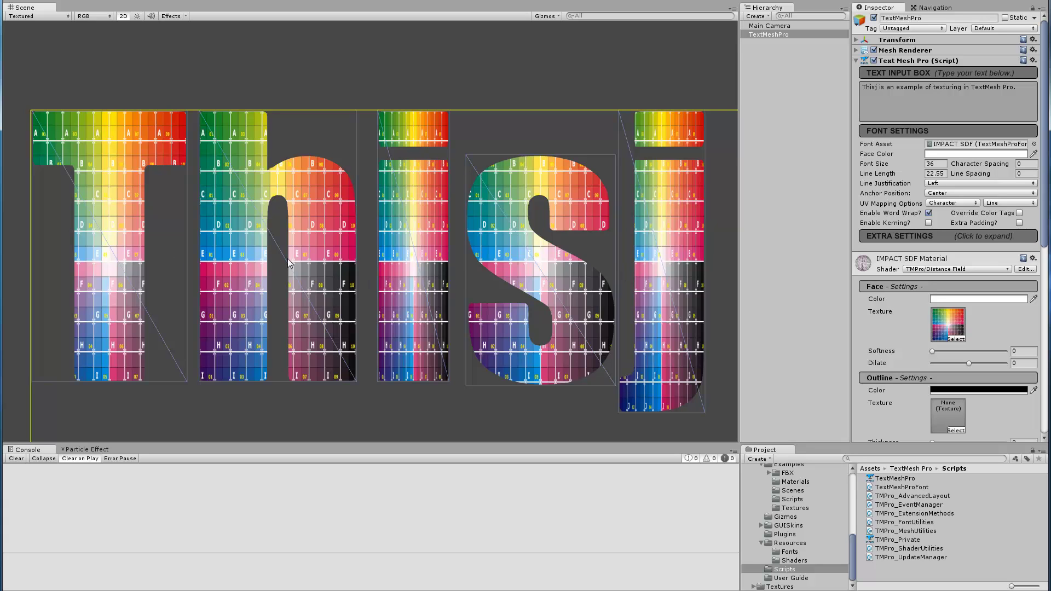
scroll(290, 263, down, 5)
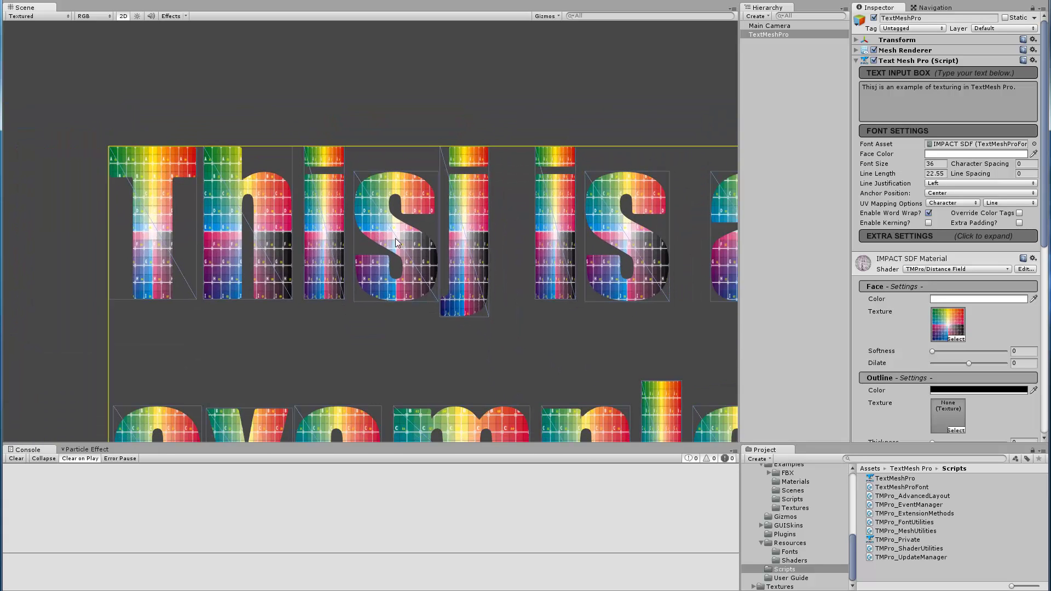
Step: Swap the grid for the orange-yellow gradient texture on the Thisj paragraph
click(955, 339)
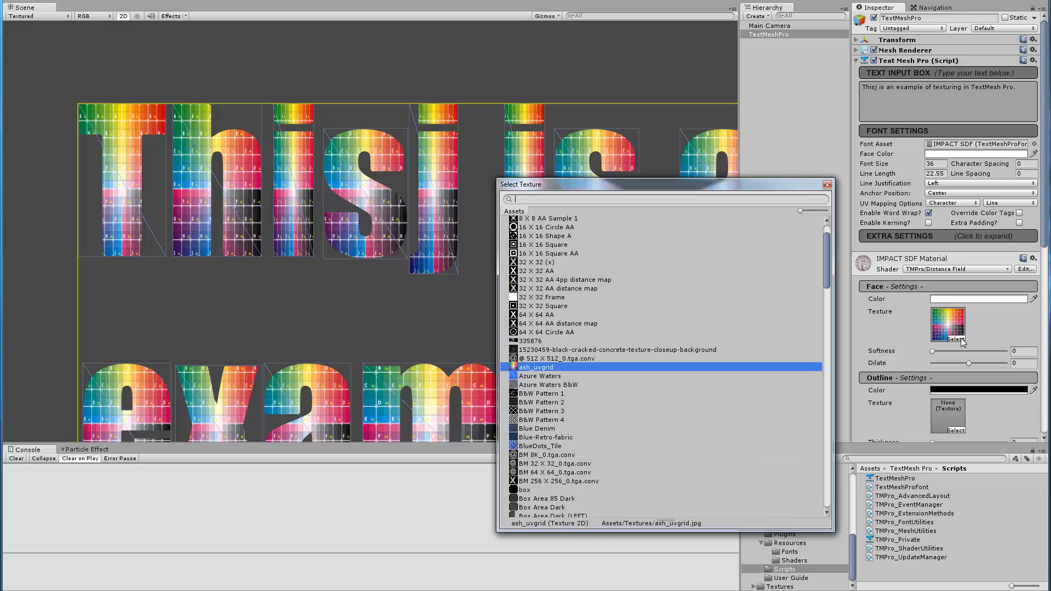
scroll(596, 389, down, 15)
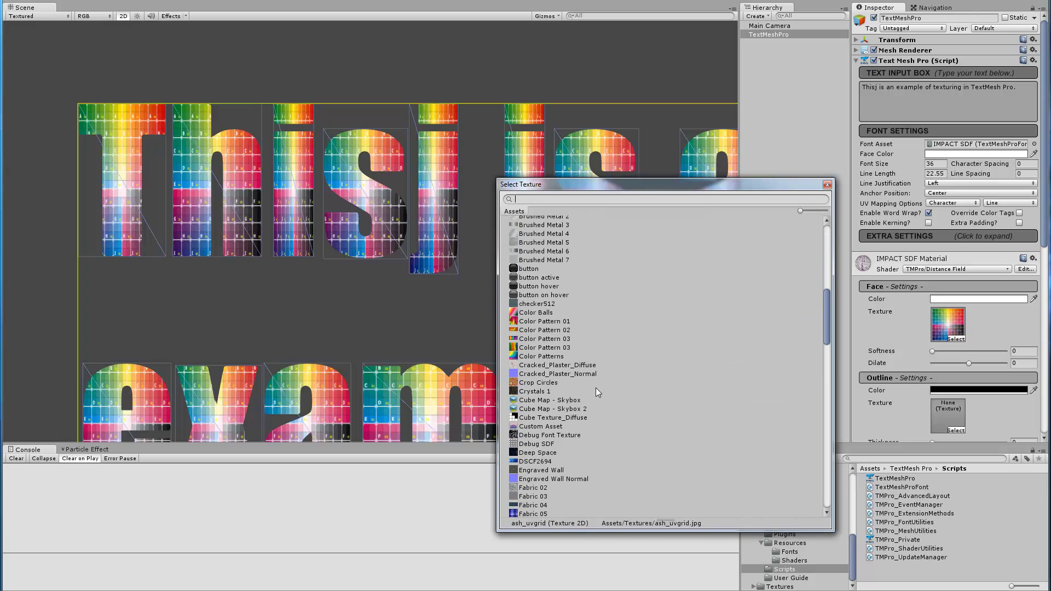
scroll(595, 388, down, 11)
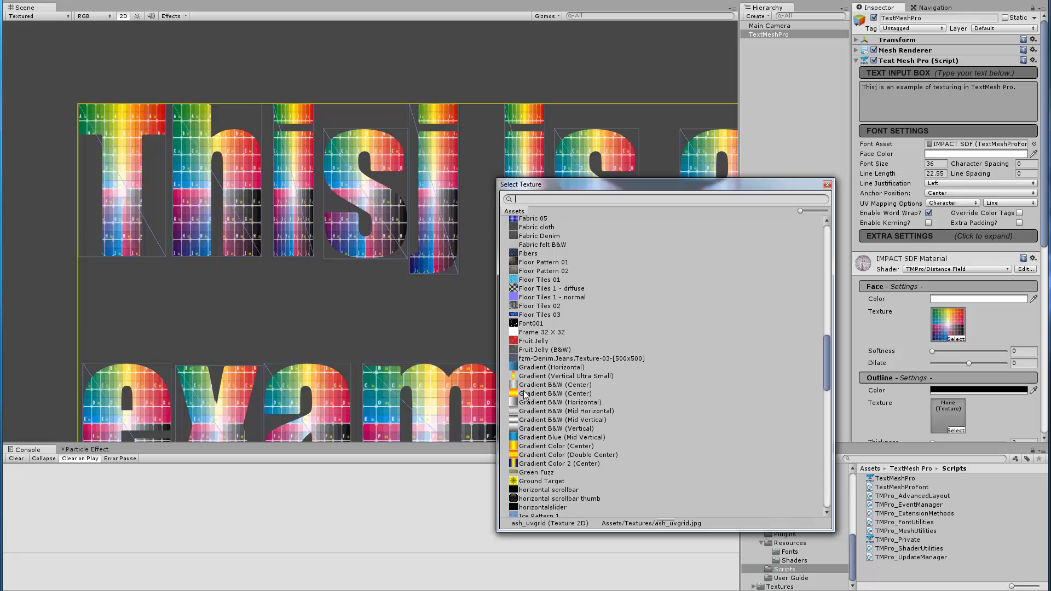
click(524, 394)
click(335, 245)
scroll(335, 245, down, 2)
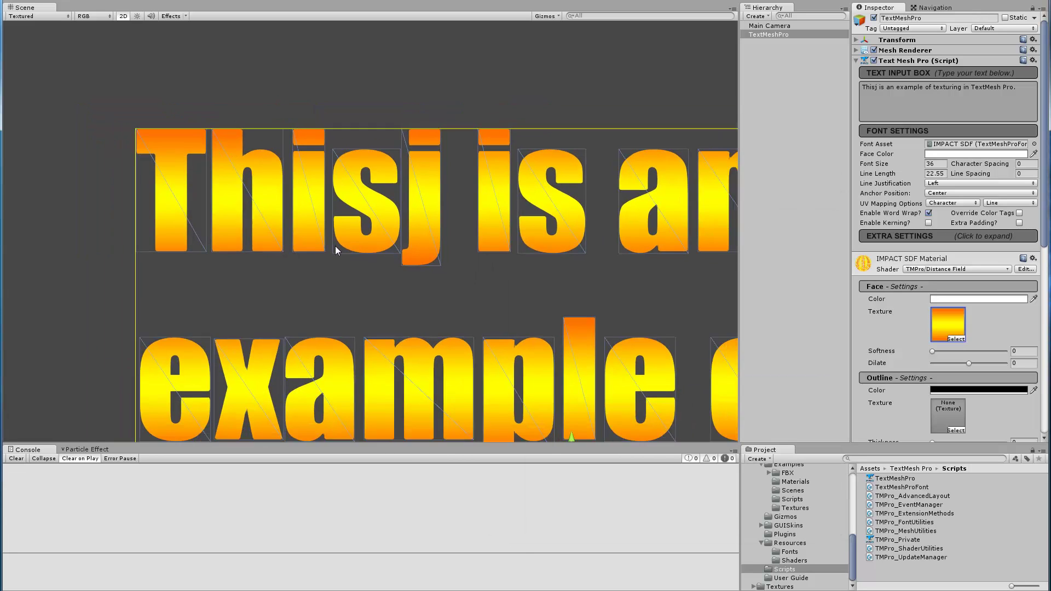
scroll(335, 245, down, 3)
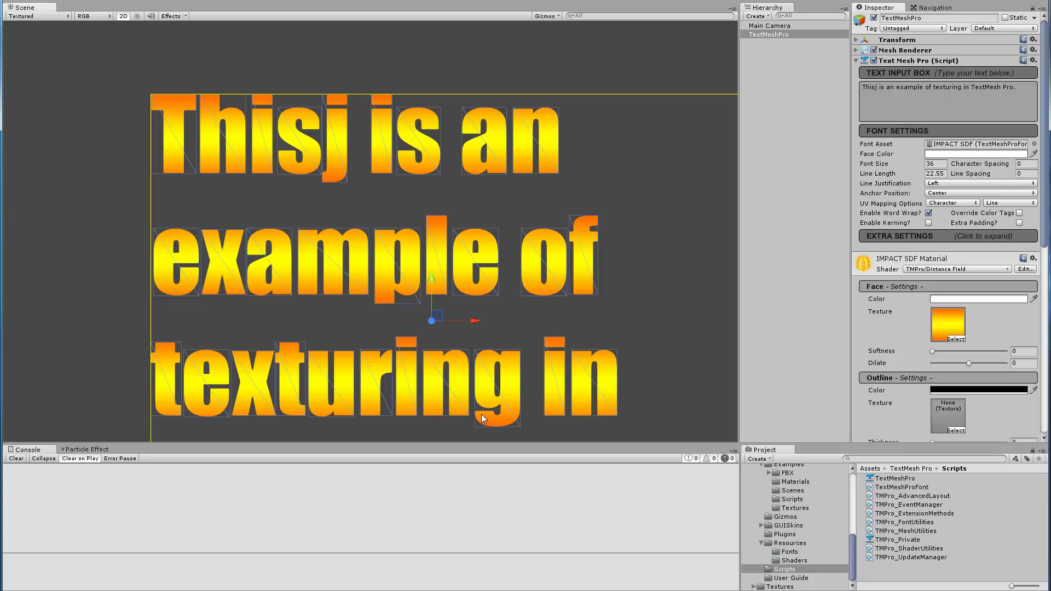
Step: Set vertical UV mapping to Paragraph so the gradient spans all four lines
click(1002, 203)
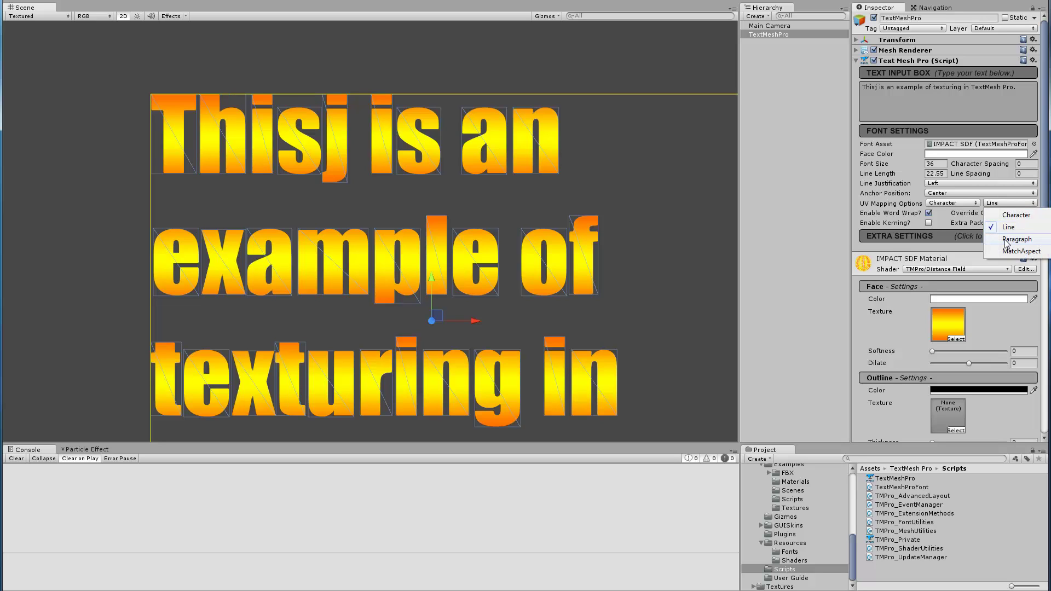
click(1005, 240)
scroll(432, 328, down, 3)
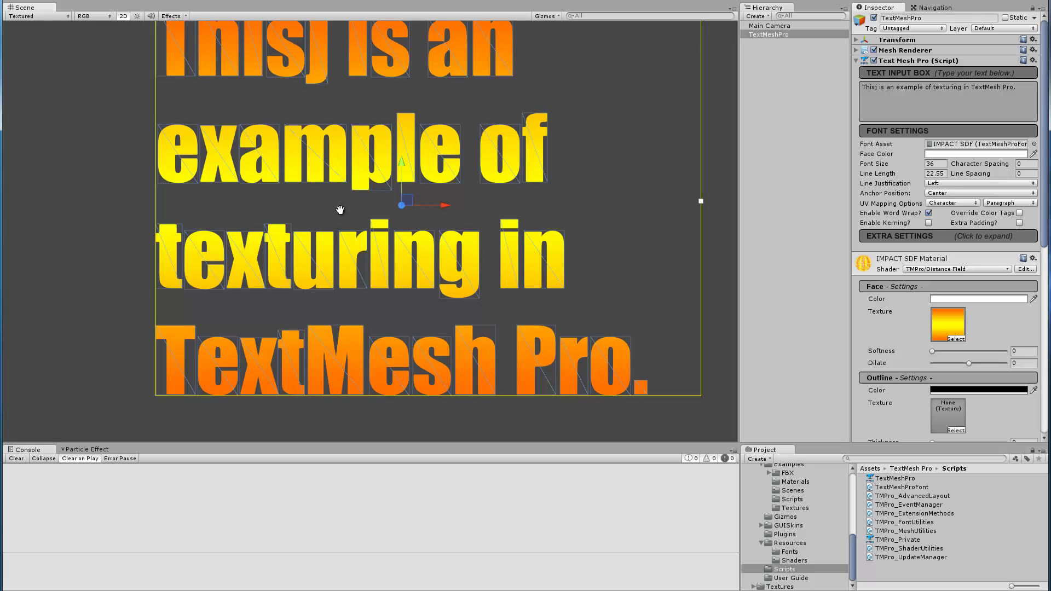
scroll(347, 244, down, 2)
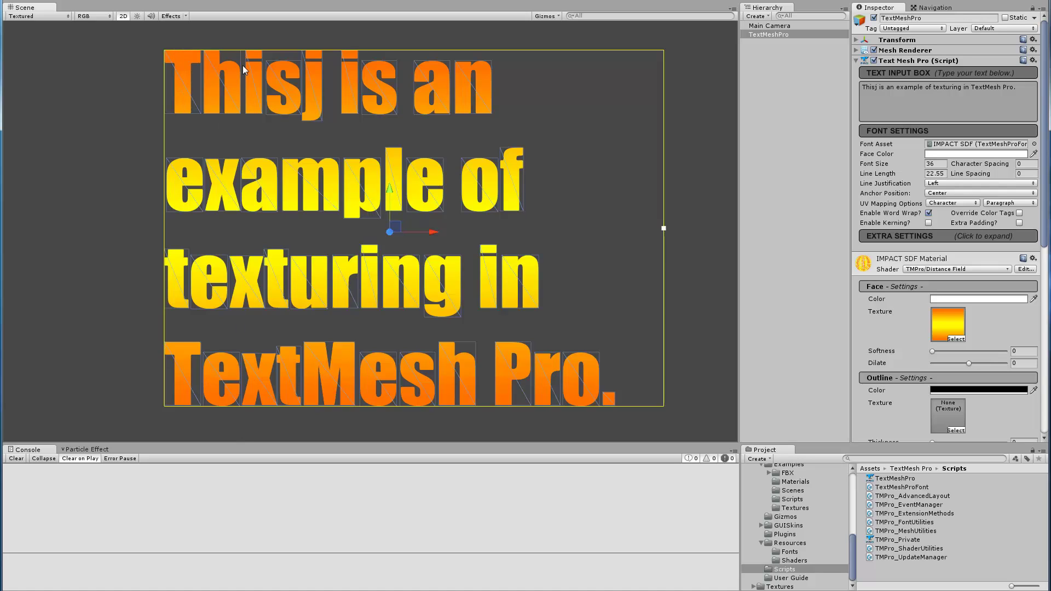
Step: Apply the Color Balls texture to the text face
click(955, 339)
scroll(584, 361, up, 2)
scroll(579, 383, down, 2)
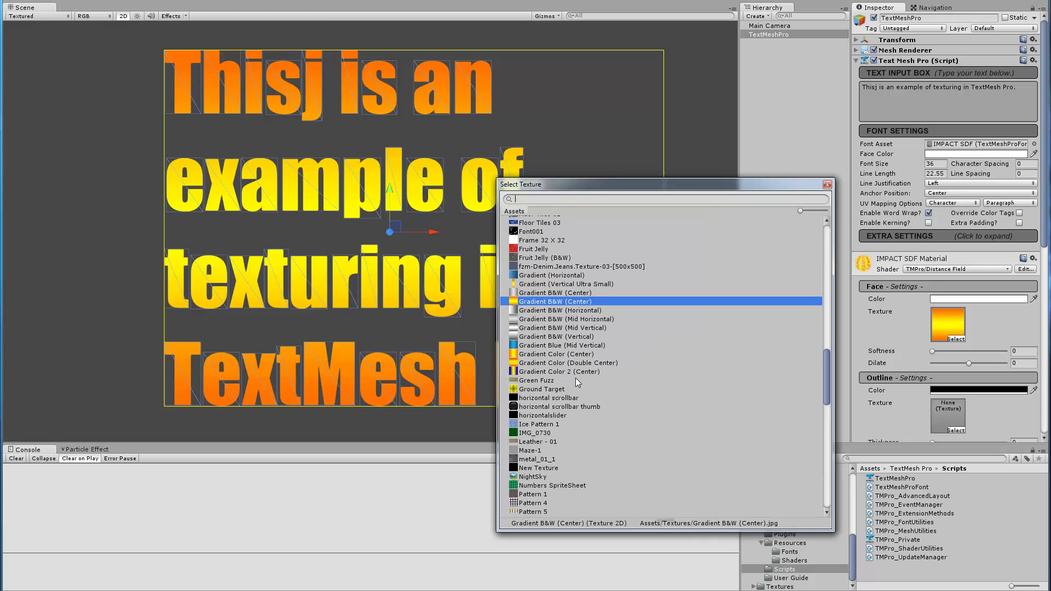
scroll(579, 382, up, 8)
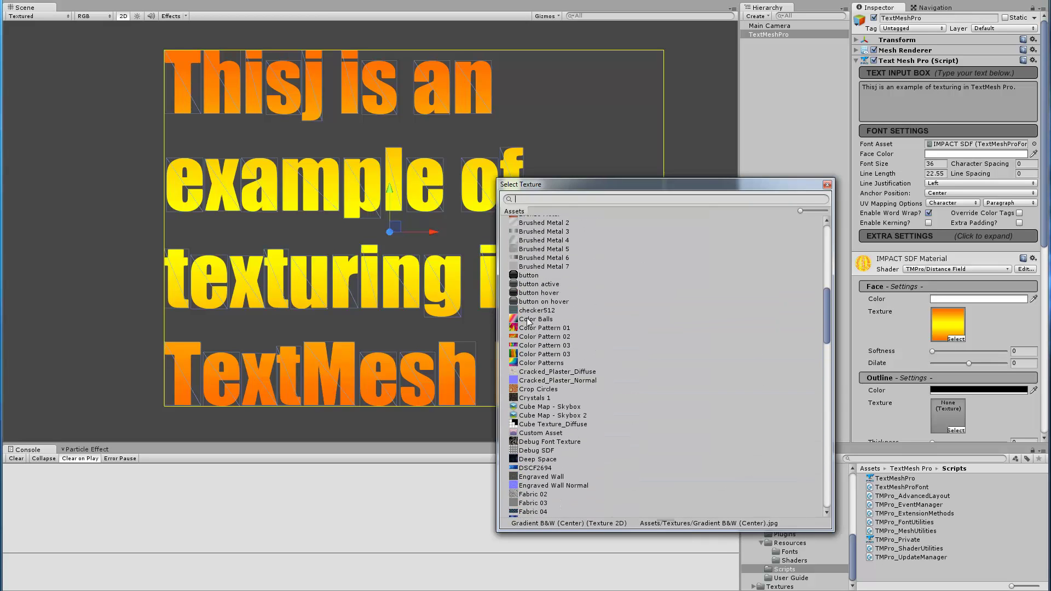
click(530, 328)
click(827, 185)
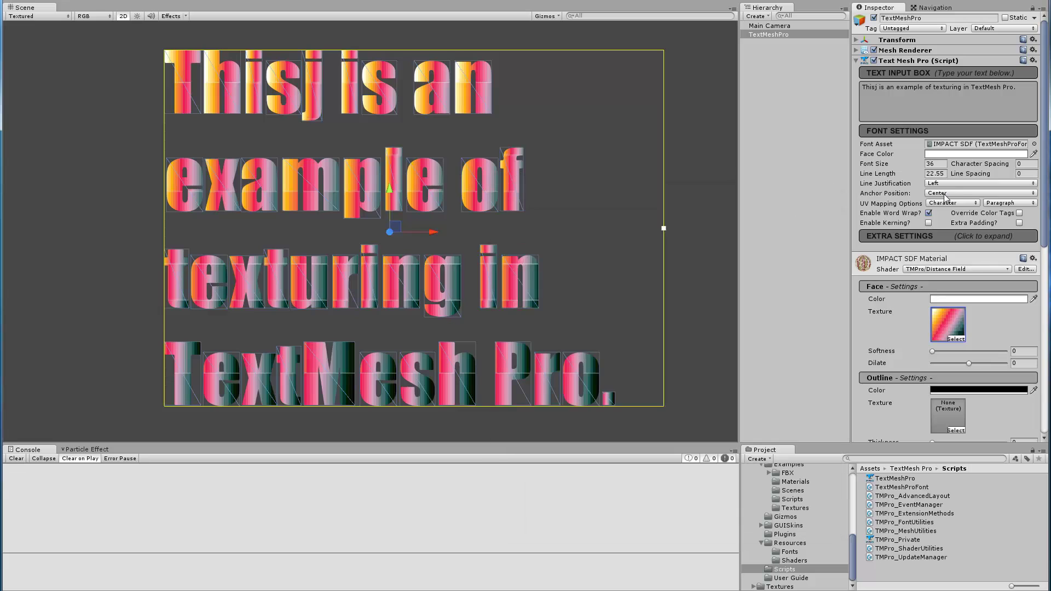
Step: Set horizontal UV mapping to Paragraph and preview the deselected text
click(950, 204)
click(953, 243)
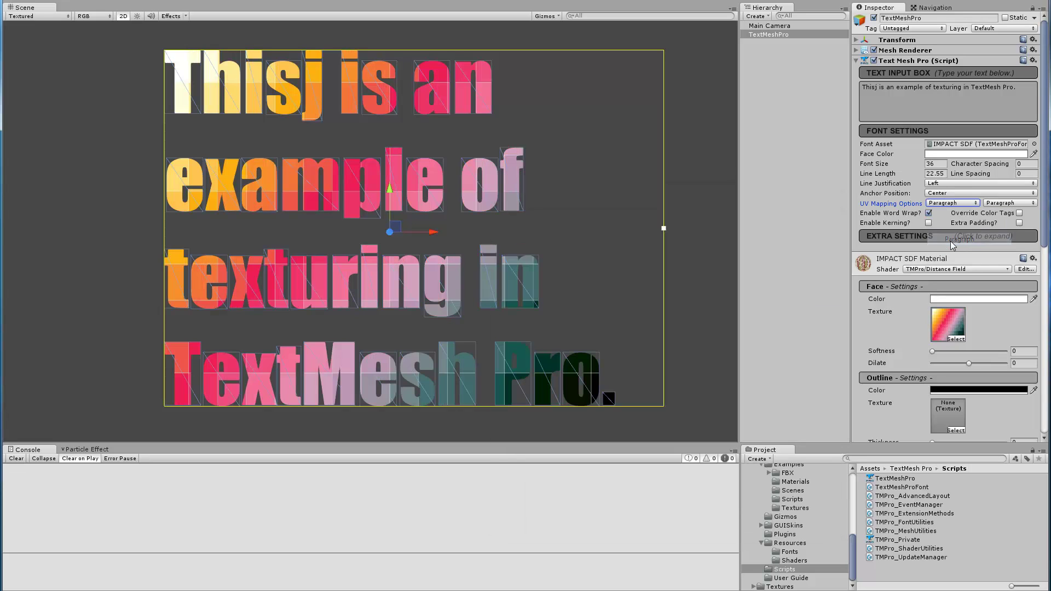
click(442, 243)
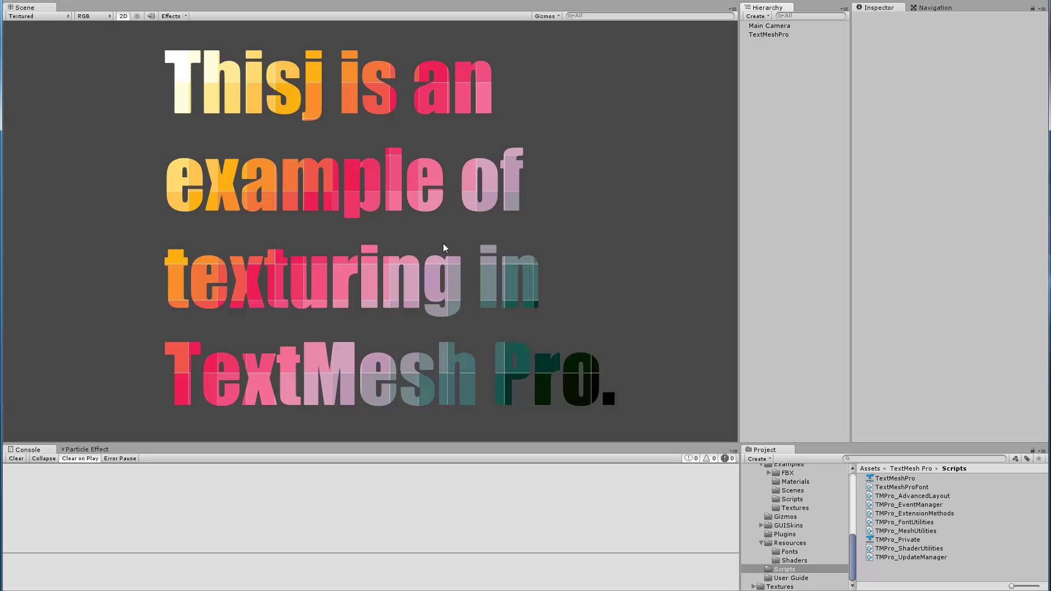
click(759, 34)
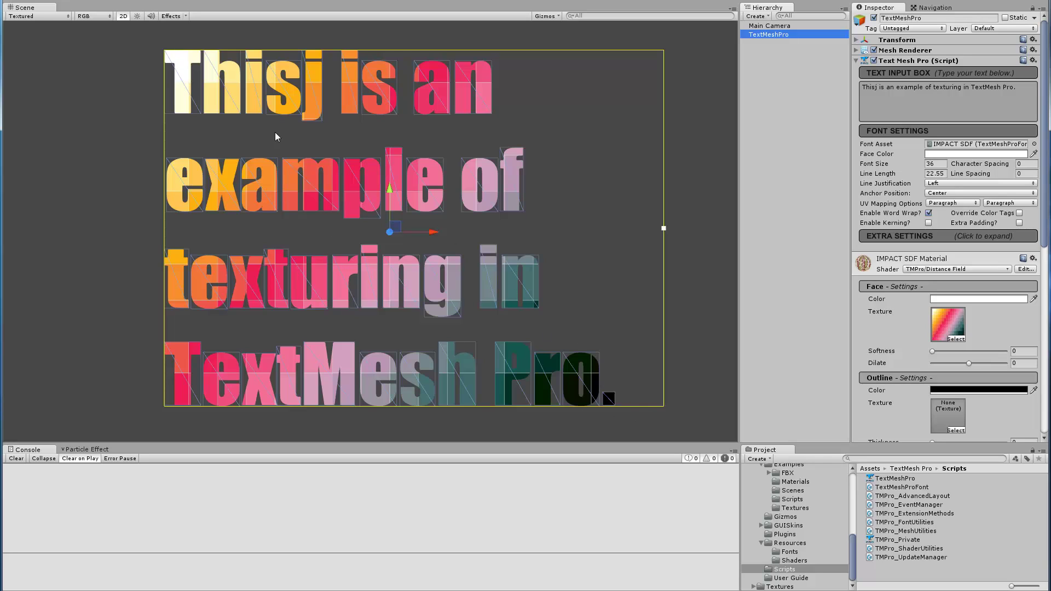
Step: Try DSCF2694, then settle on Planets_wallpapers_390 as the face texture
click(956, 339)
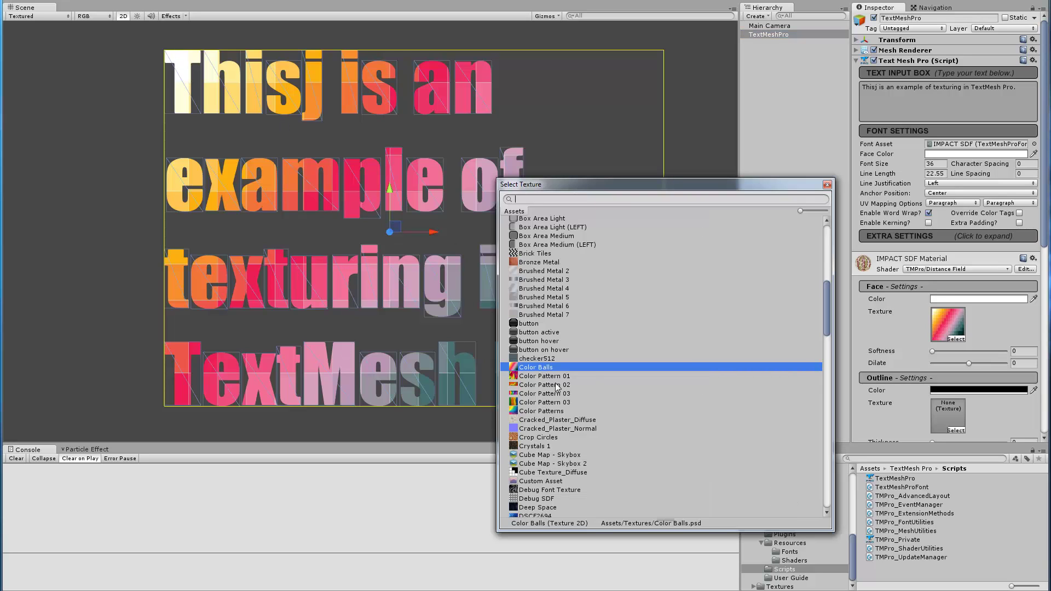
scroll(556, 386, down, 5)
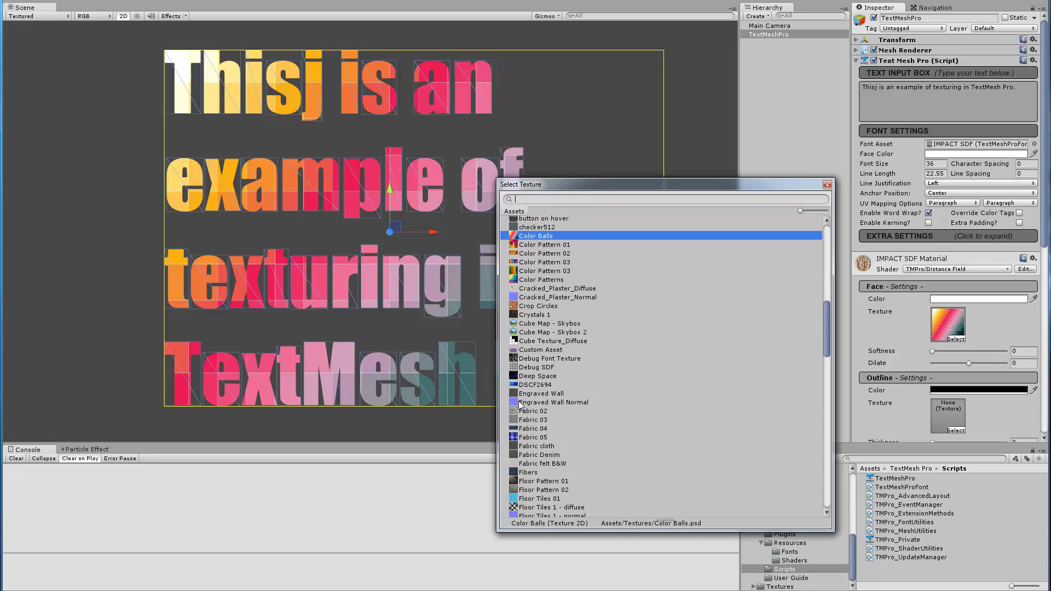
click(531, 386)
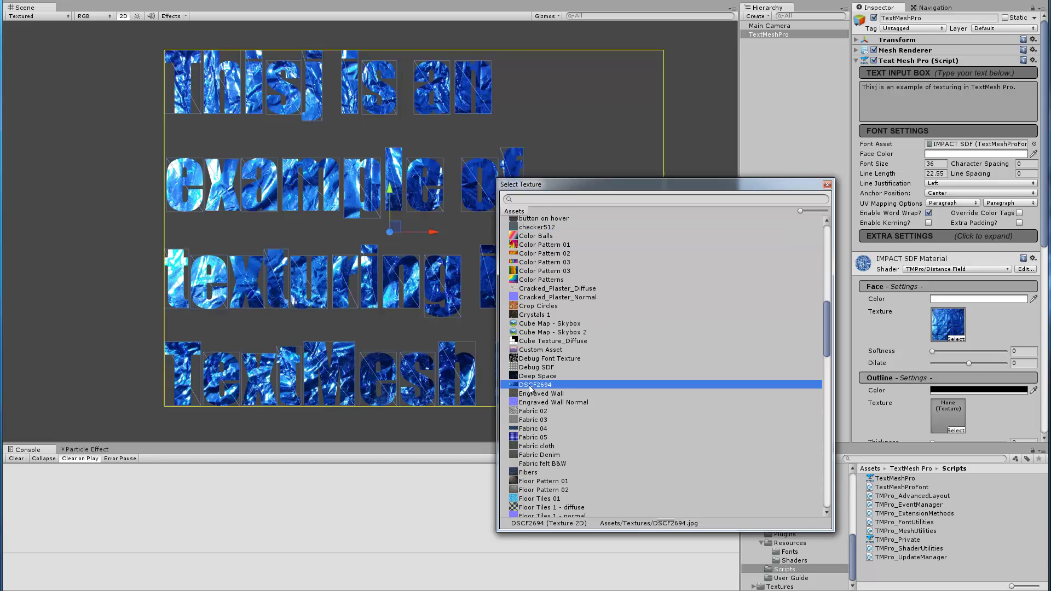
scroll(550, 435, down, 1)
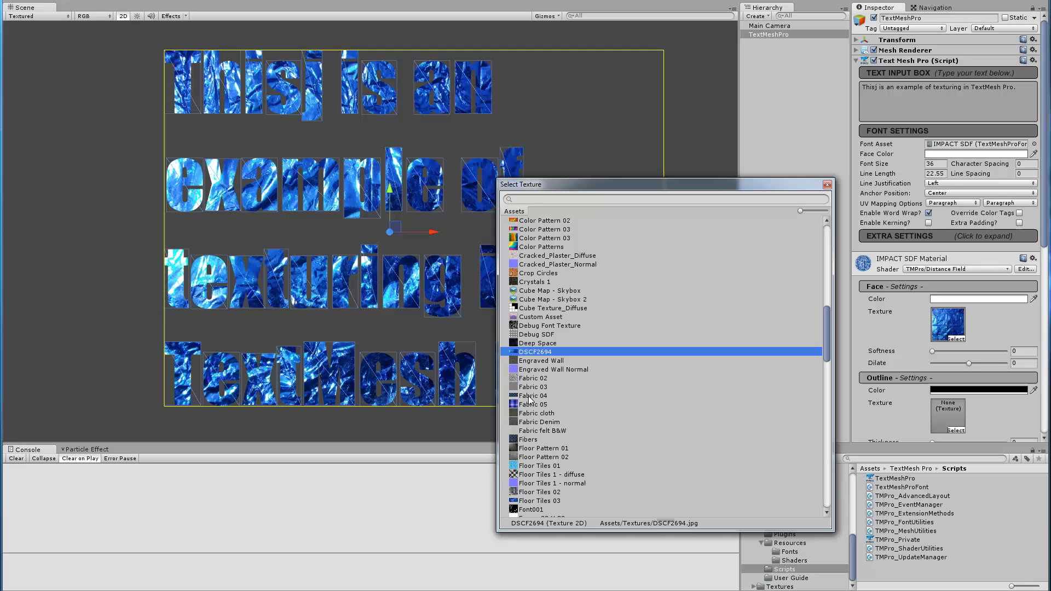
scroll(559, 373, down, 1)
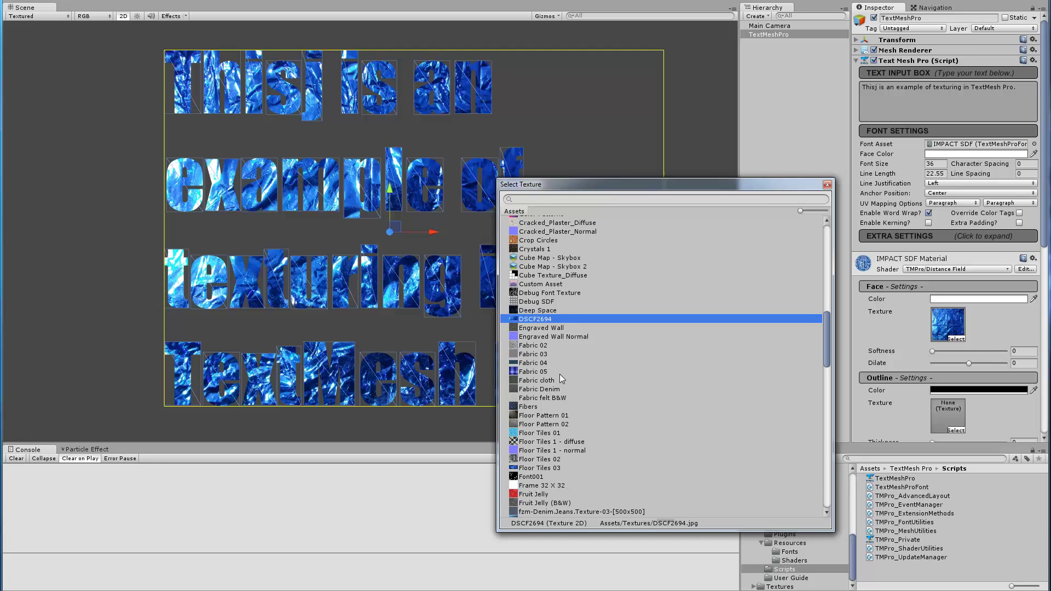
scroll(559, 373, down, 1)
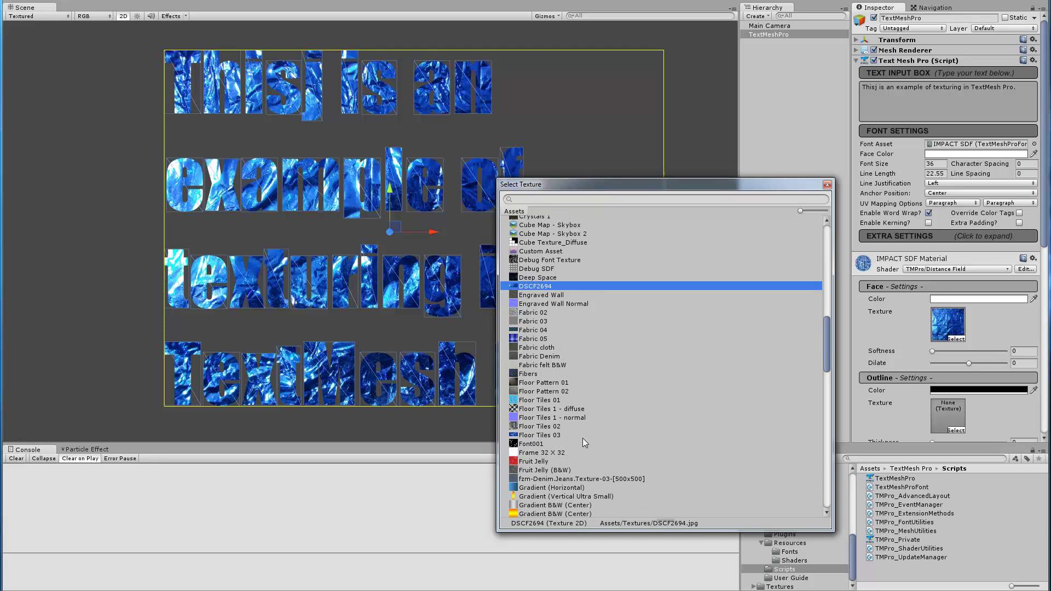
scroll(583, 438, down, 5)
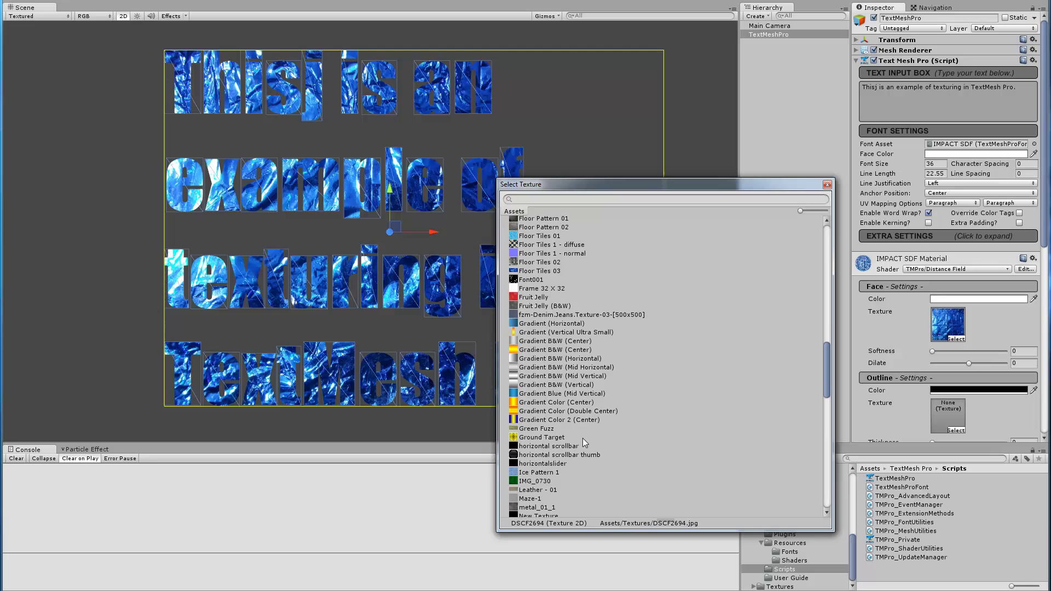
scroll(568, 445, down, 2)
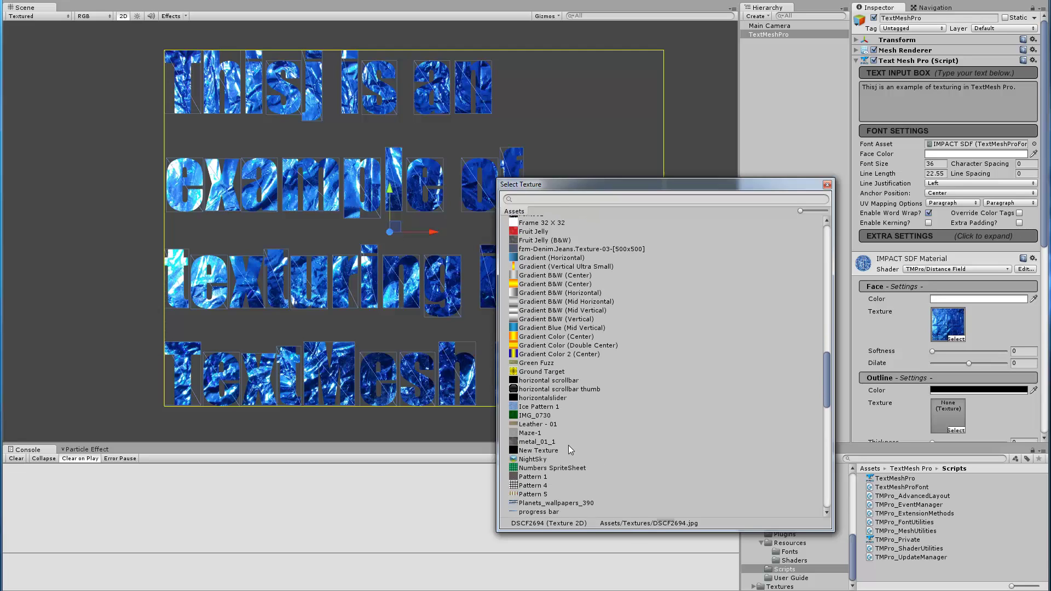
scroll(554, 428, down, 1)
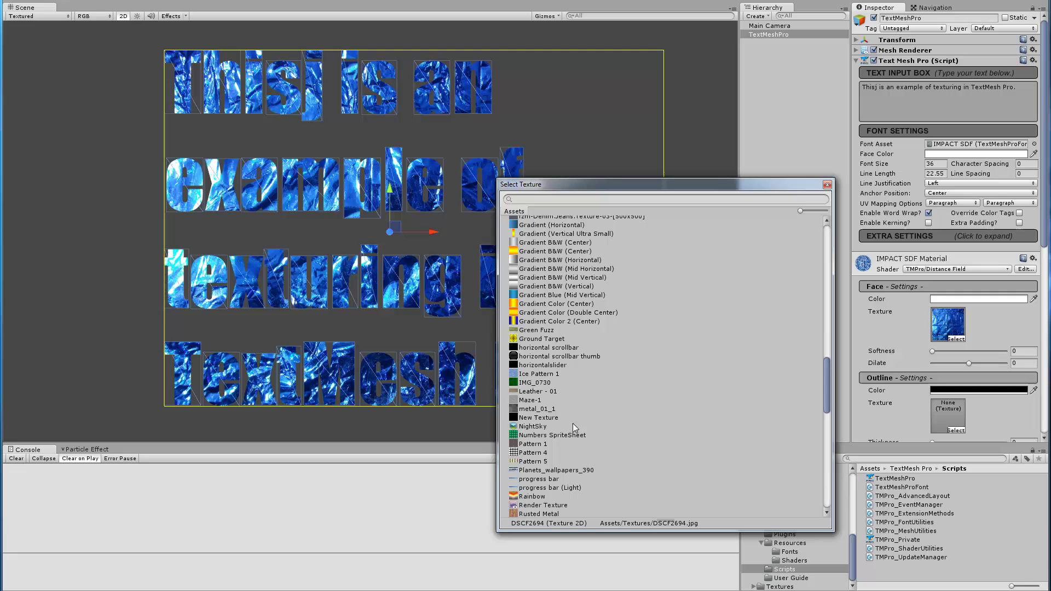
click(529, 471)
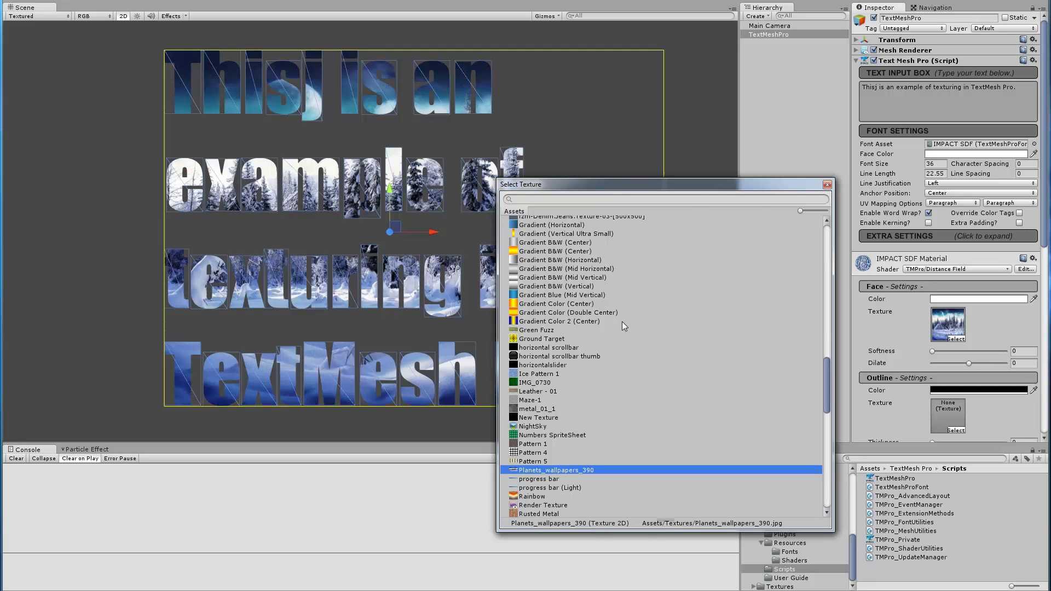
click(827, 185)
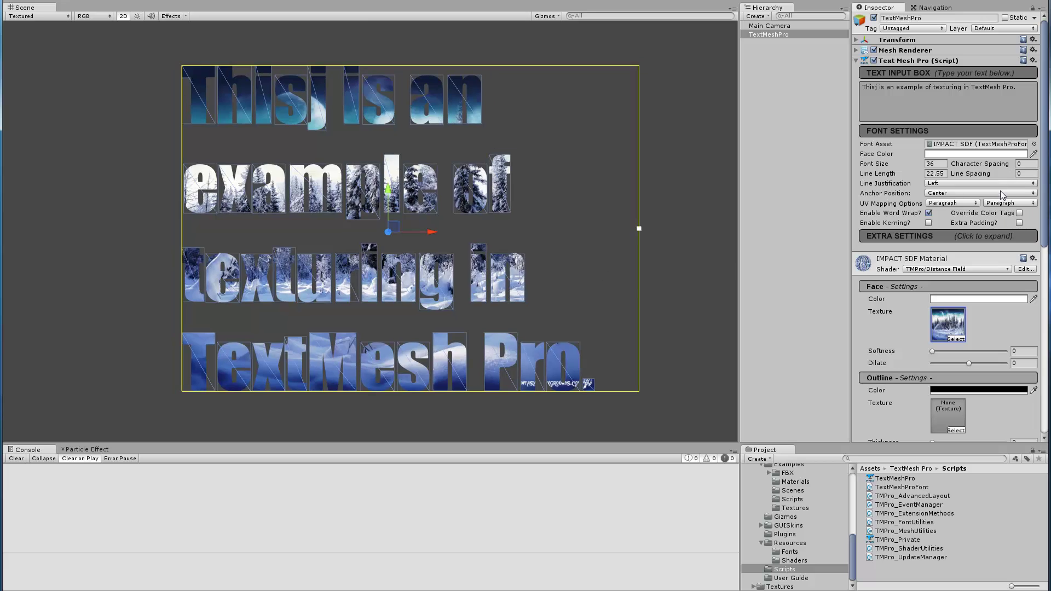
Step: Tighten character spacing to -0.3, then loosen it to -0.08
click(1002, 164)
drag(1000, 163, 131, 314)
scroll(257, 283, up, 5)
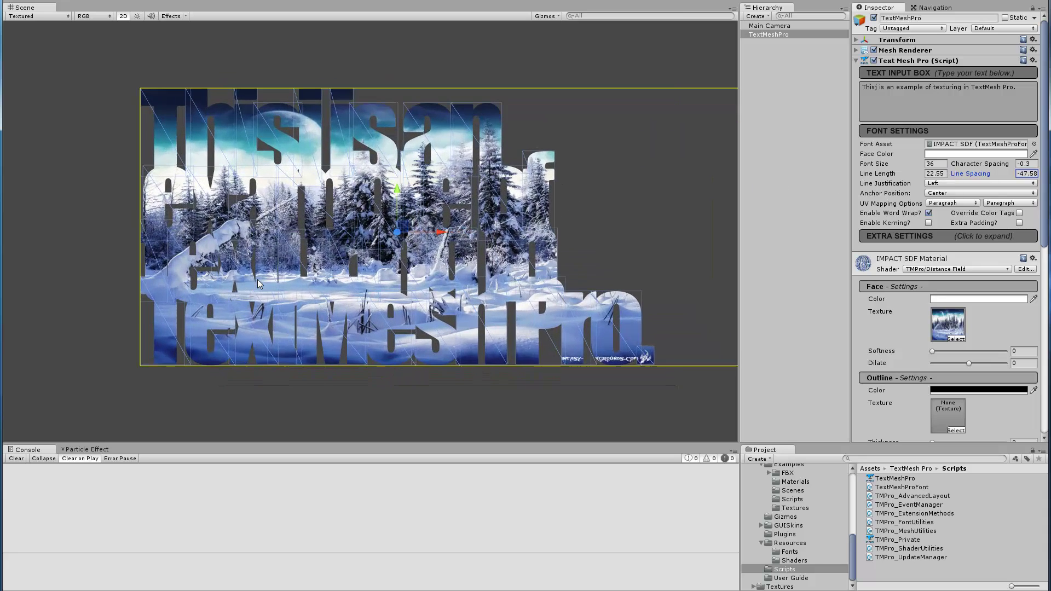
scroll(281, 284, up, 3)
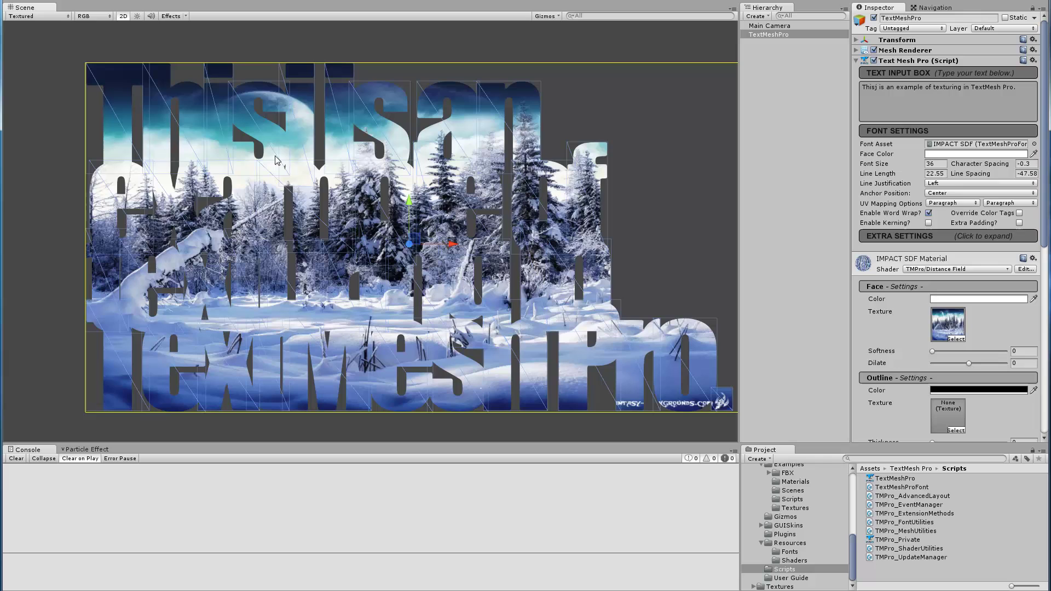
drag(1009, 167, 685, 251)
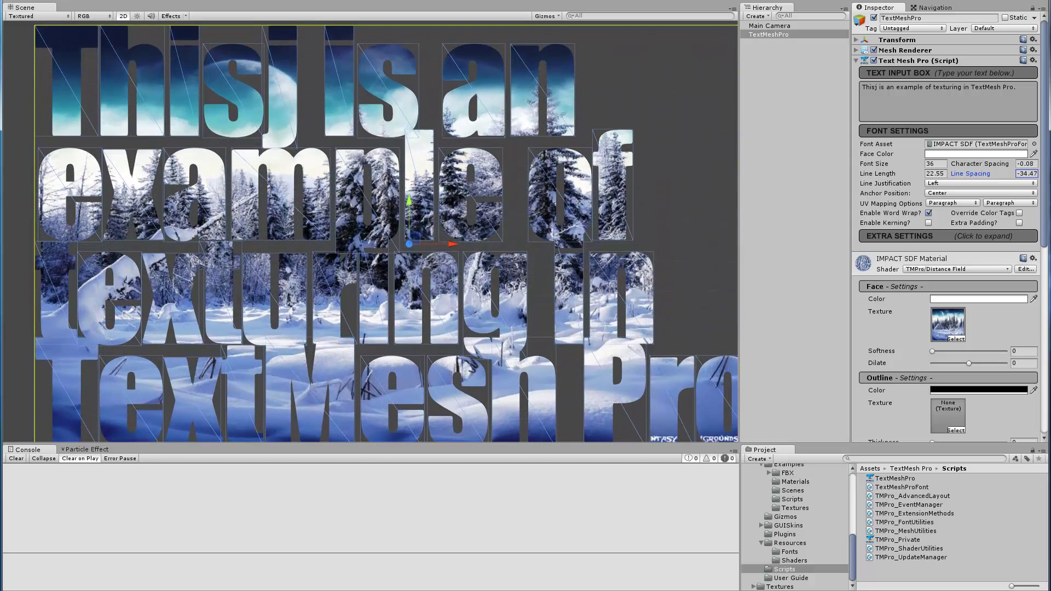
scroll(284, 305, down, 4)
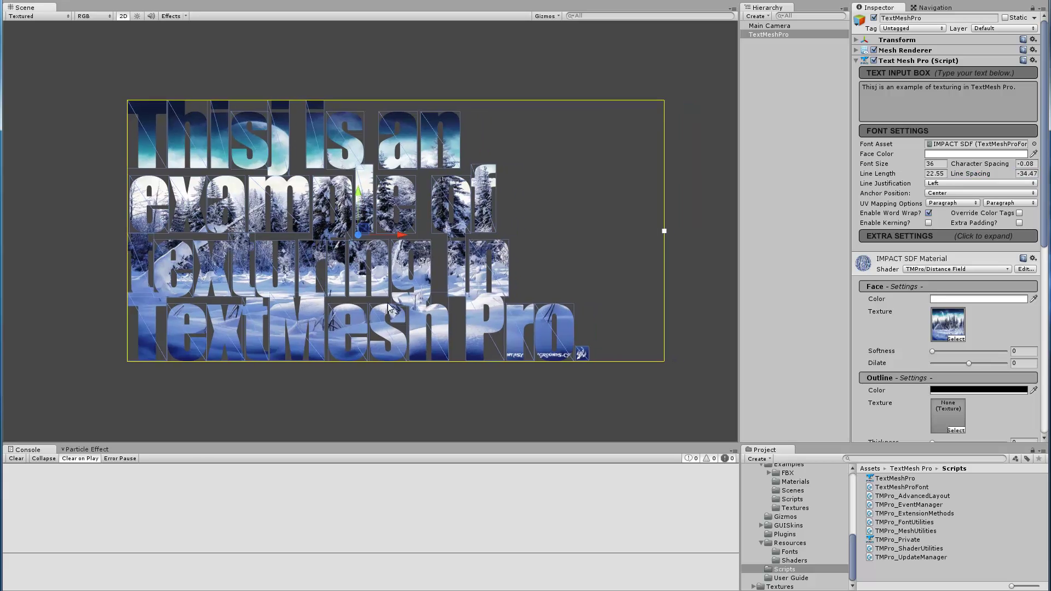
scroll(389, 307, down, 1)
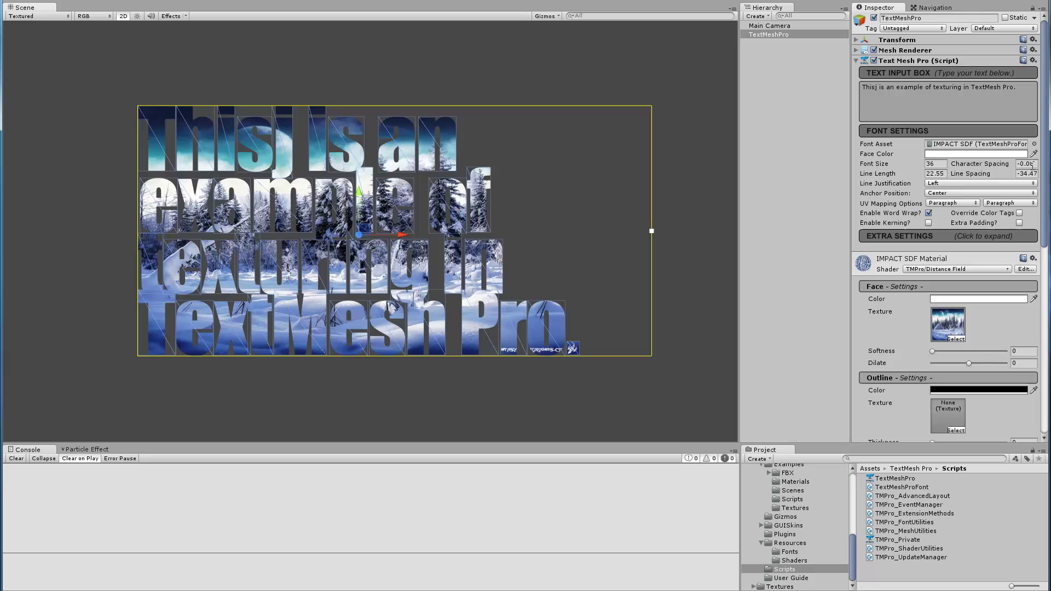
Step: Reset the character spacing to 0
click(1026, 164)
text(0)
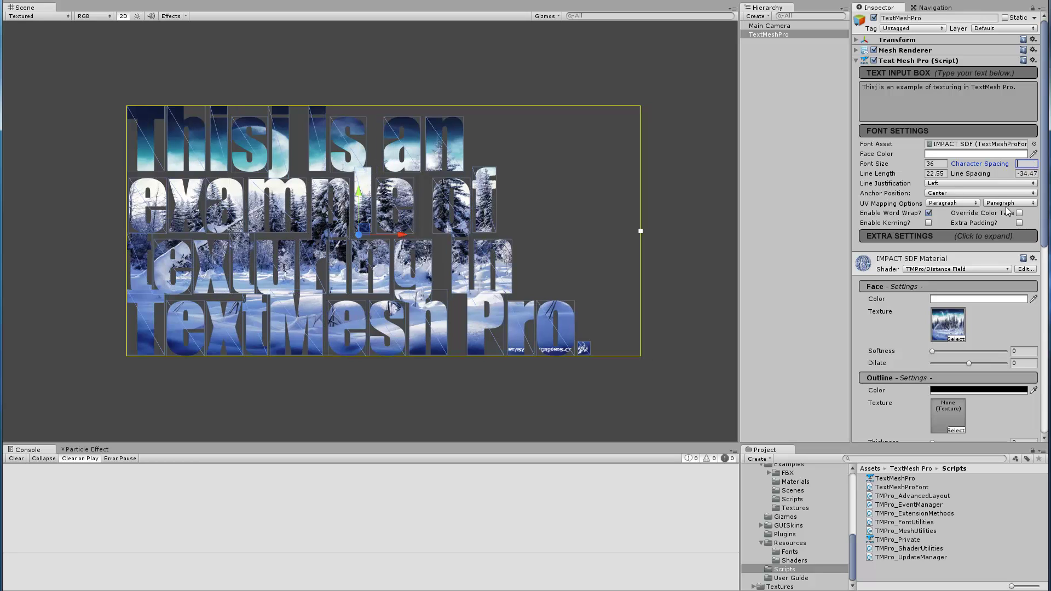
key(Tab)
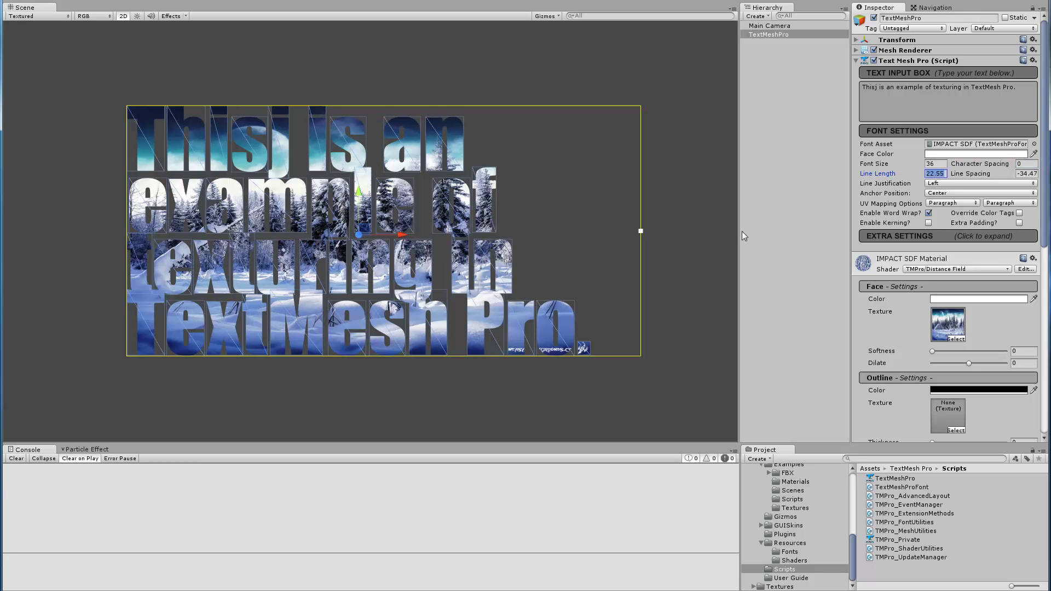
scroll(322, 279, up, 2)
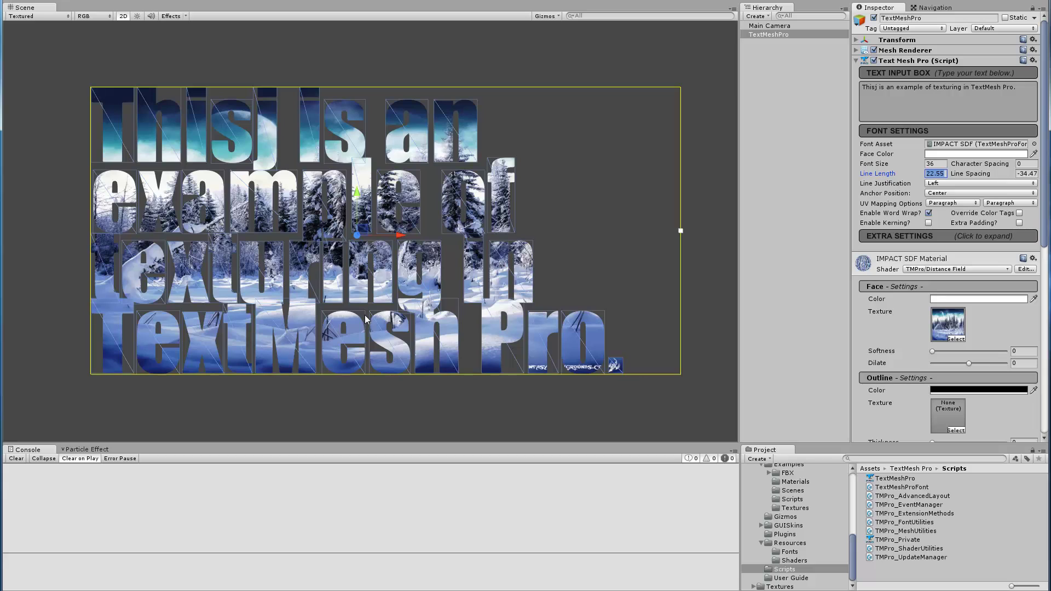